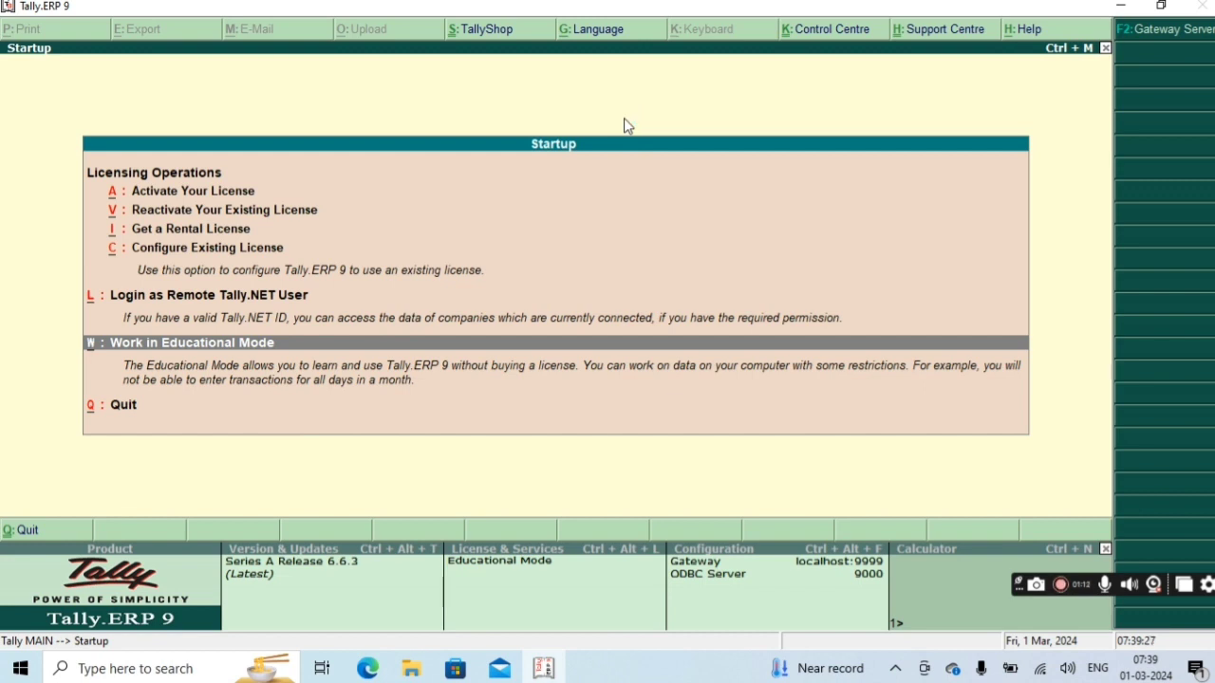
Step: Start working in Educational Mode and open the Inventory Info. masters for the Reliance Jio Privatelimited company
{"action": "key", "text": "Return"}
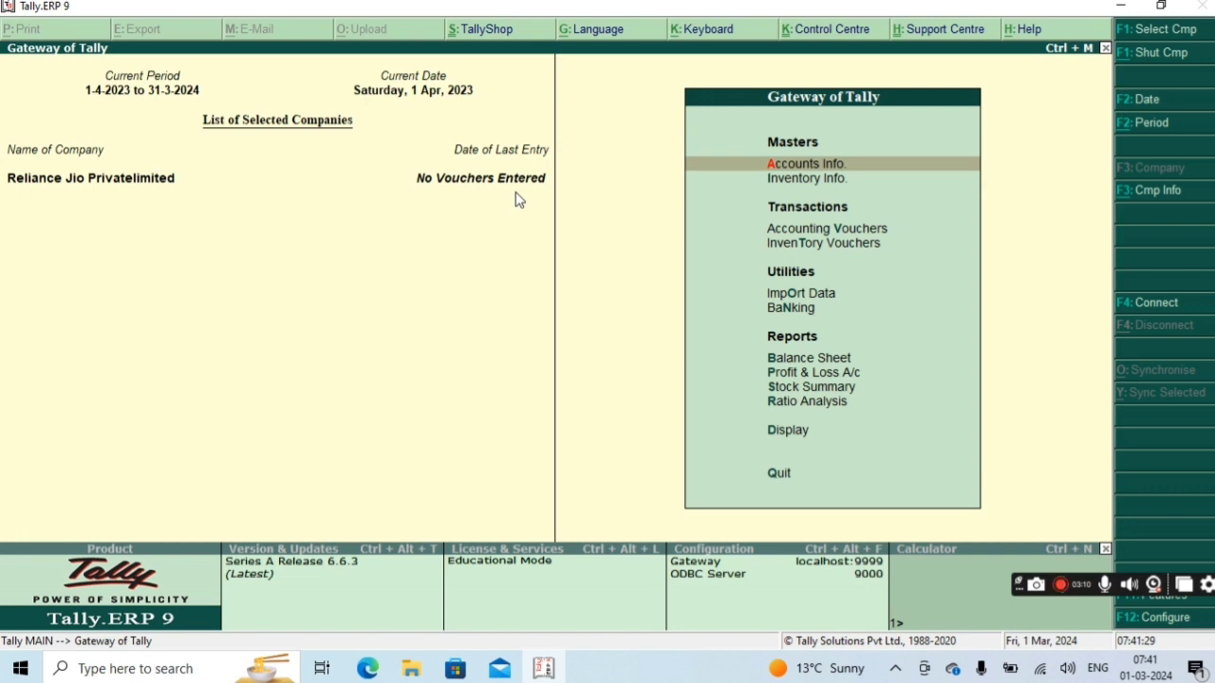
{"action": "key", "text": "Down"}
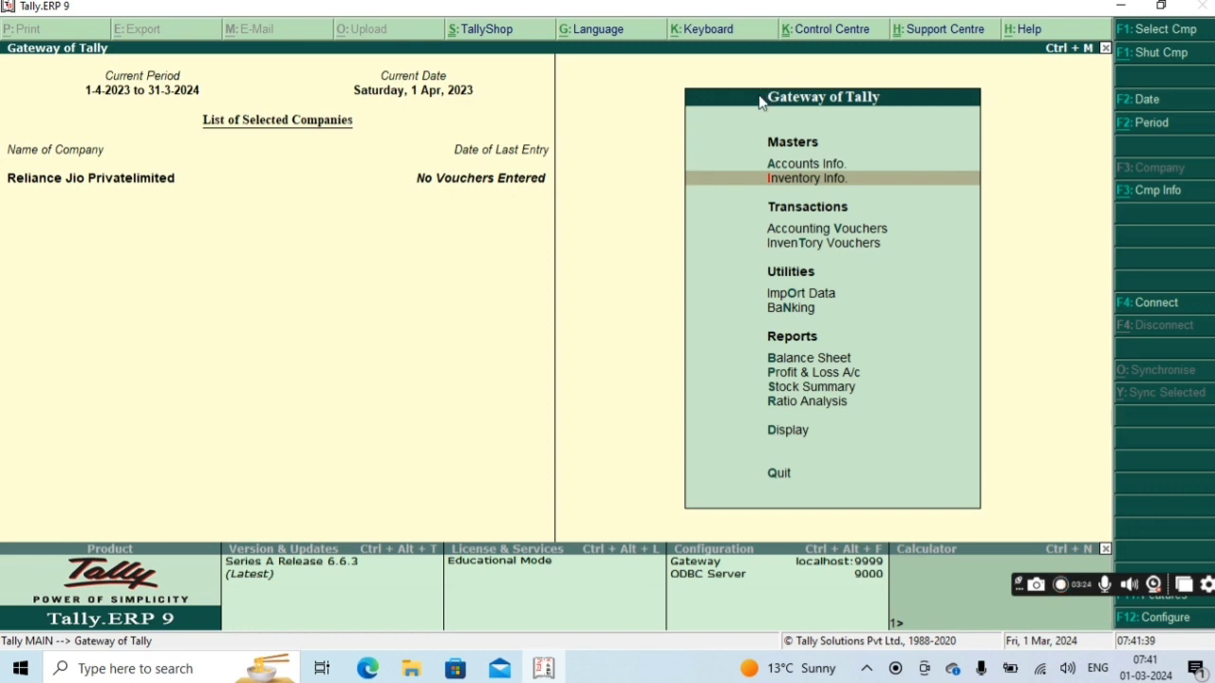
{"action": "left_click", "coordinate": [745, 180]}
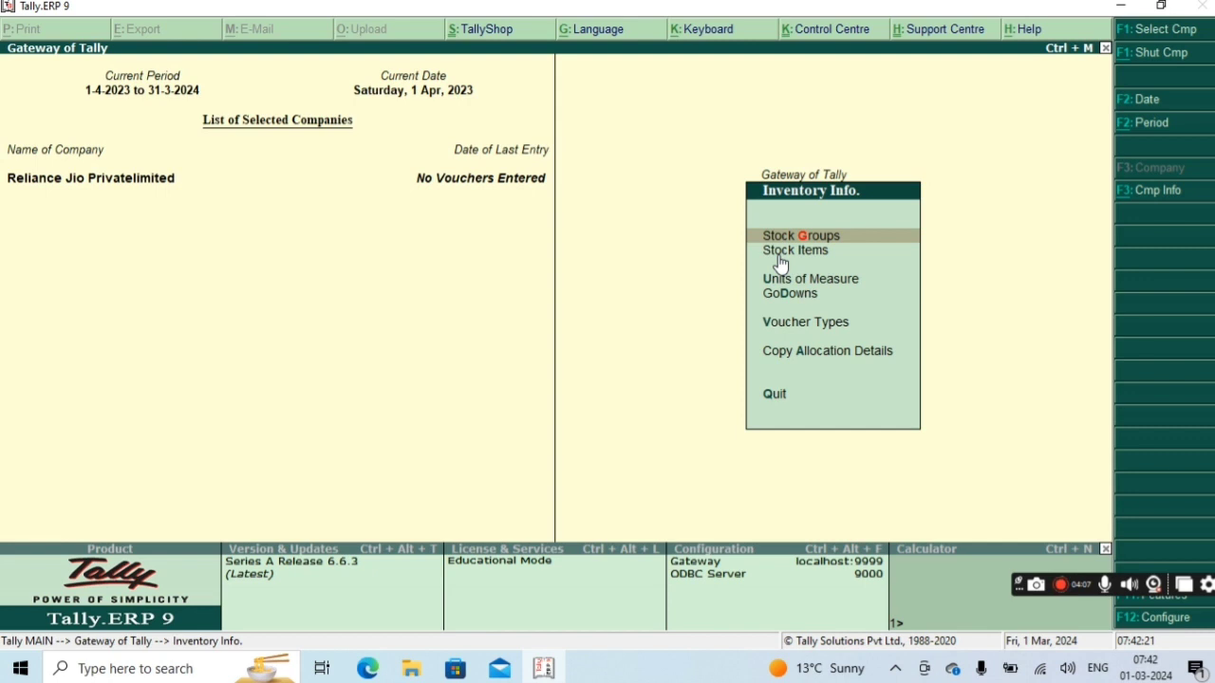
Step: Set Maintain stock categories to Yes in the company's inventory features, save, and return to Inventory Info
{"action": "key", "text": "F11"}
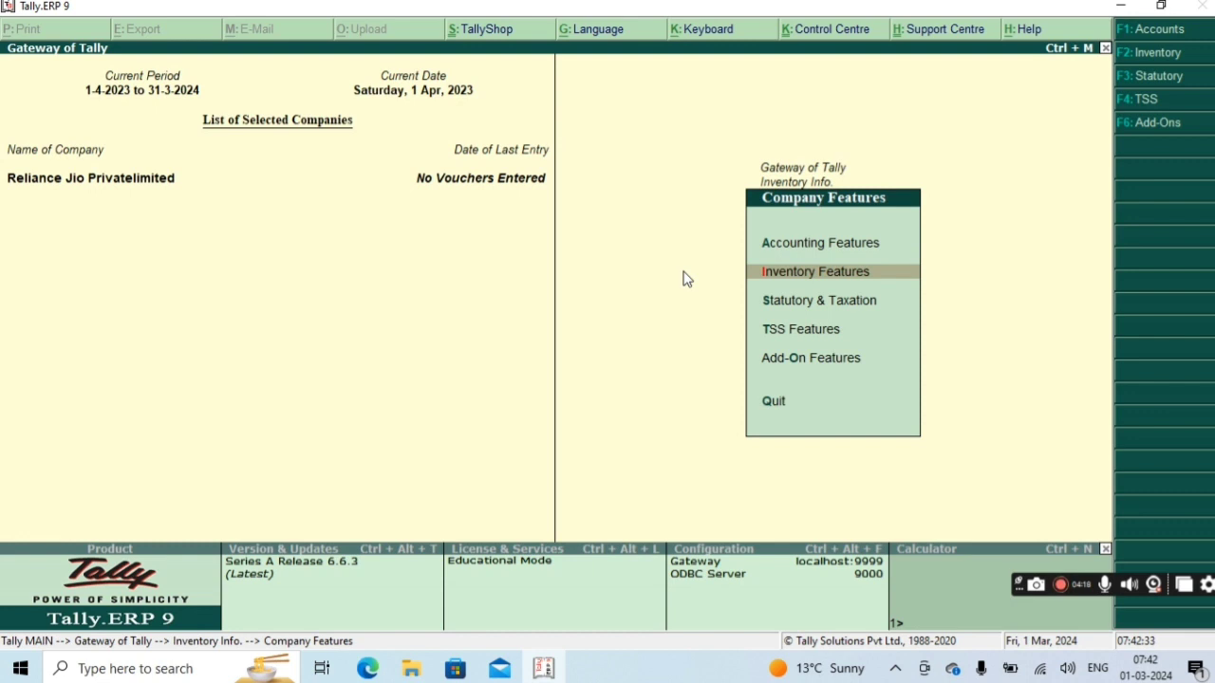
{"action": "key", "text": "Return"}
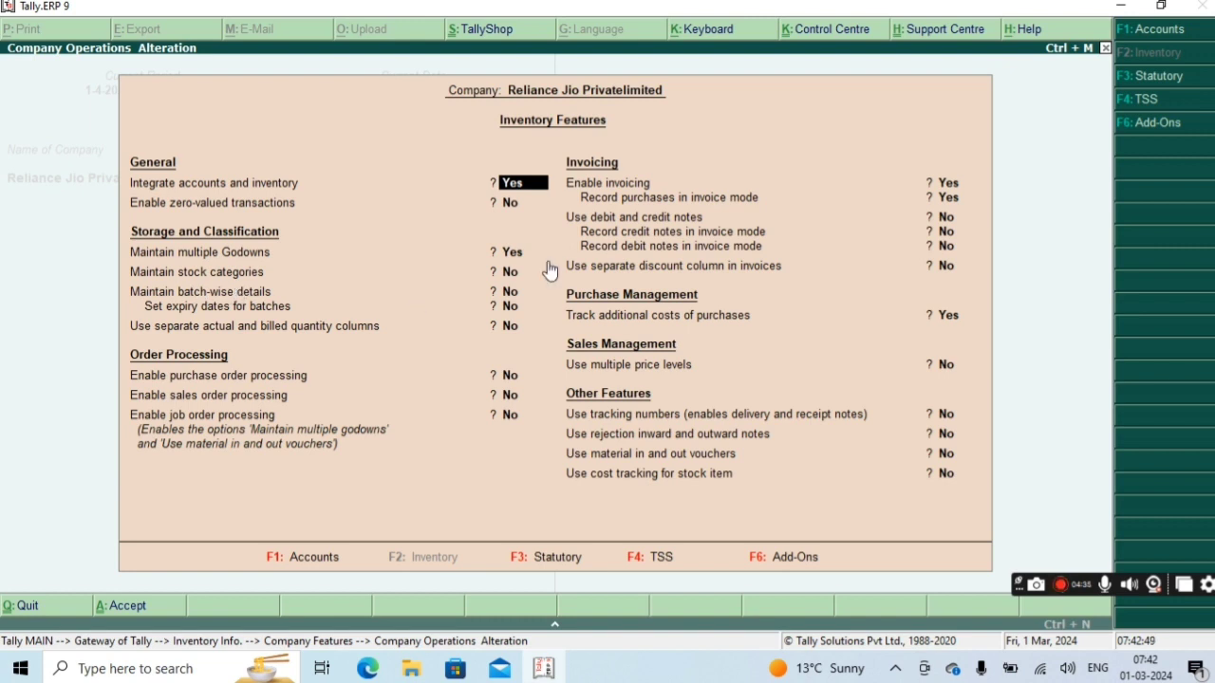
{"action": "left_click", "coordinate": [512, 273]}
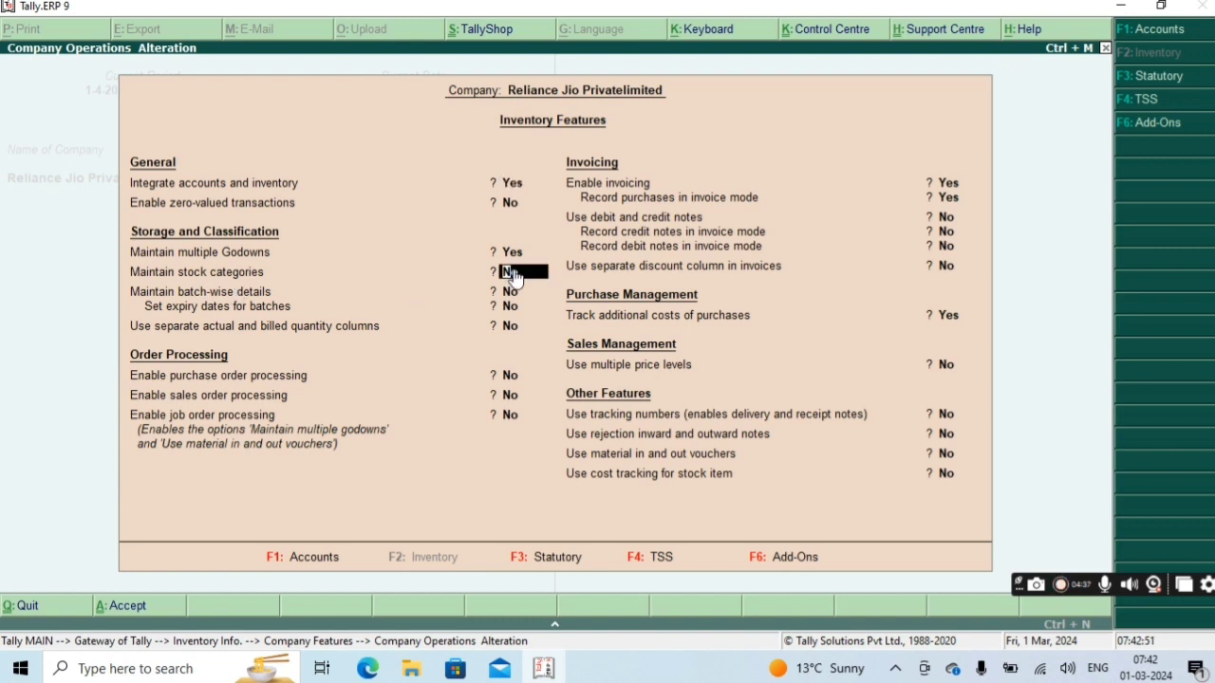
{"action": "key", "text": "y"}
{"action": "key", "text": "Return"}
{"action": "left_click", "coordinate": [513, 272]}
{"action": "key", "text": "ctrl+a"}
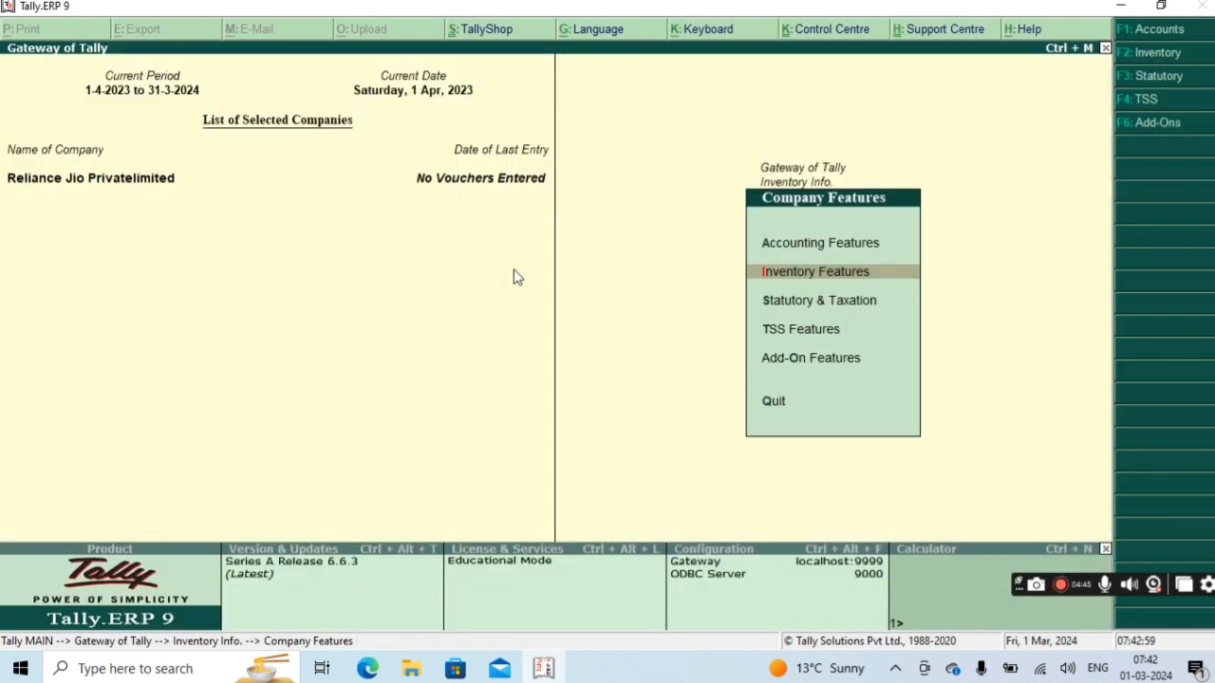
{"action": "key", "text": "Escape"}
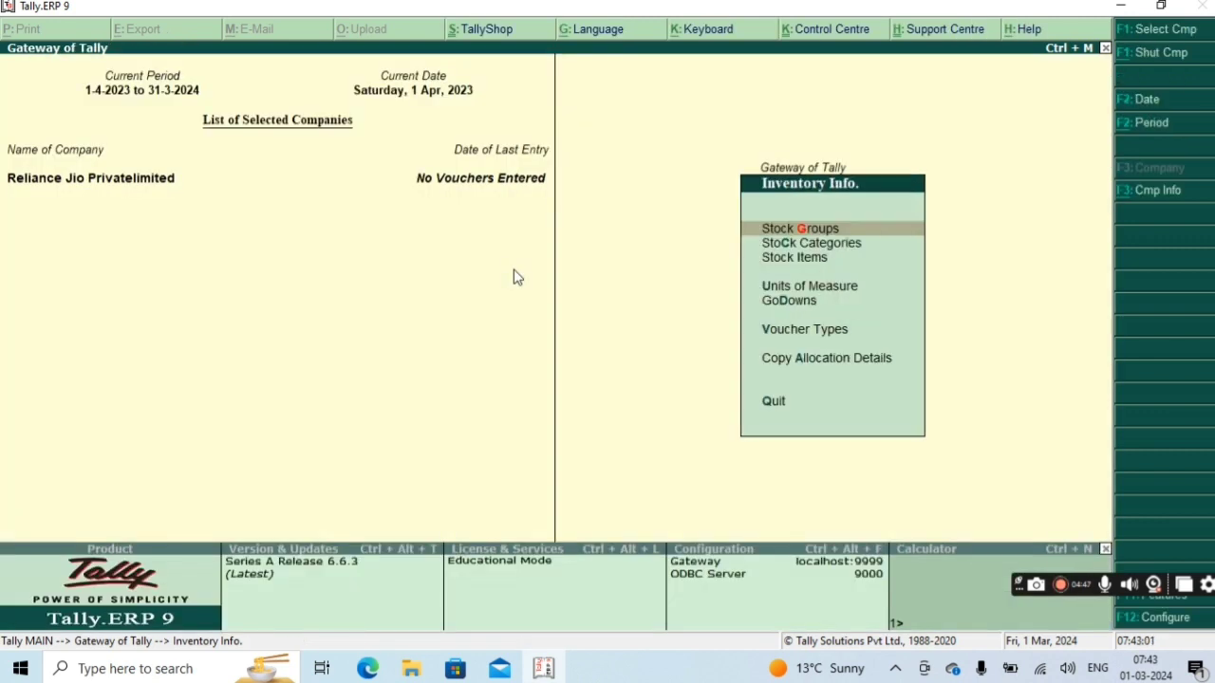
Step: Open single stock category creation and keep its configuration with name aliases at Yes and language aliases at No
{"action": "key", "text": "Down"}
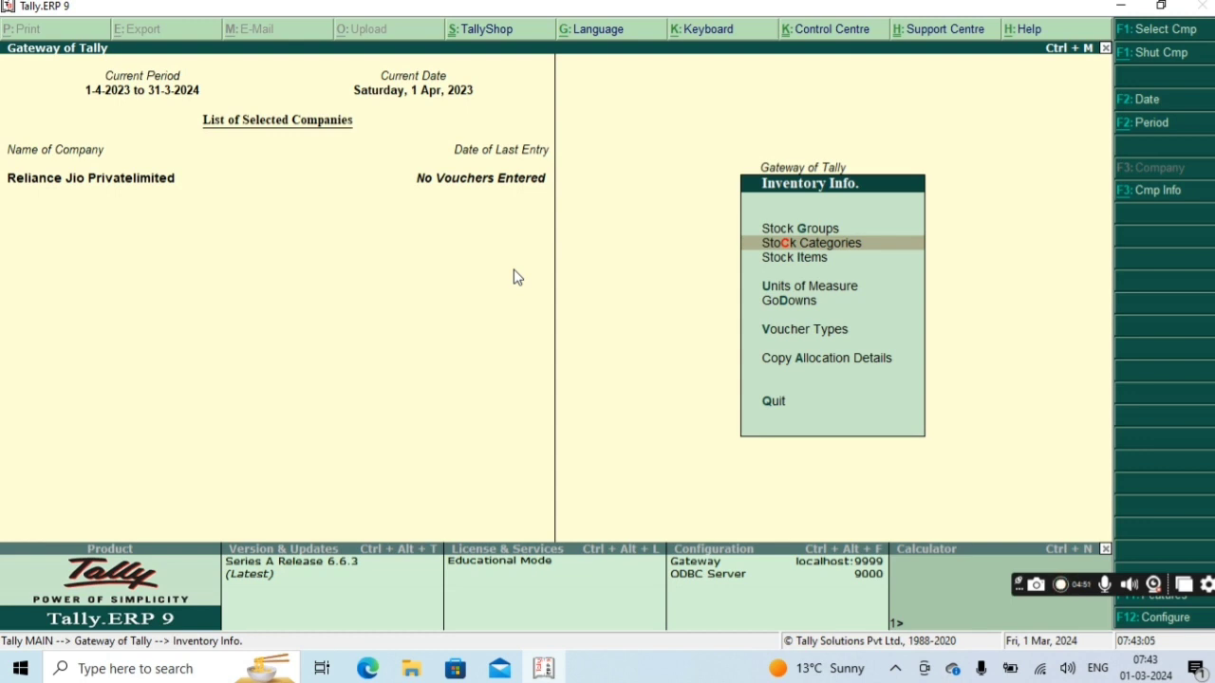
{"action": "key", "text": "Return"}
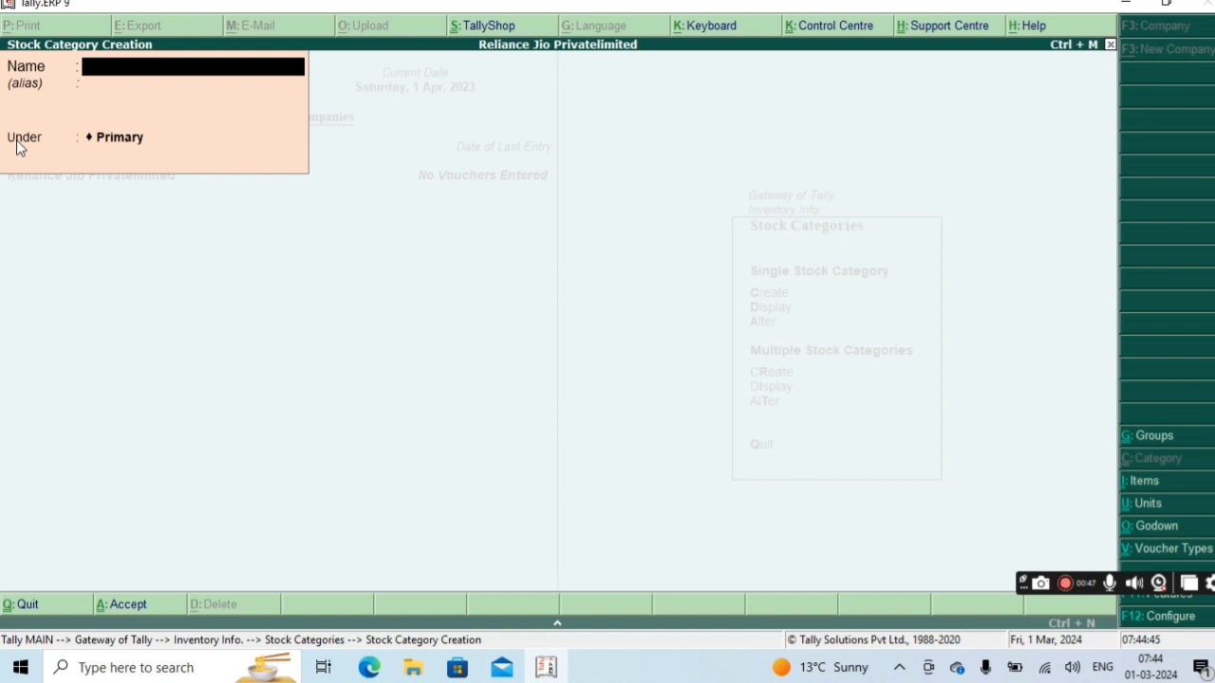
{"action": "key", "text": "XF86MonBrightnessUp"}
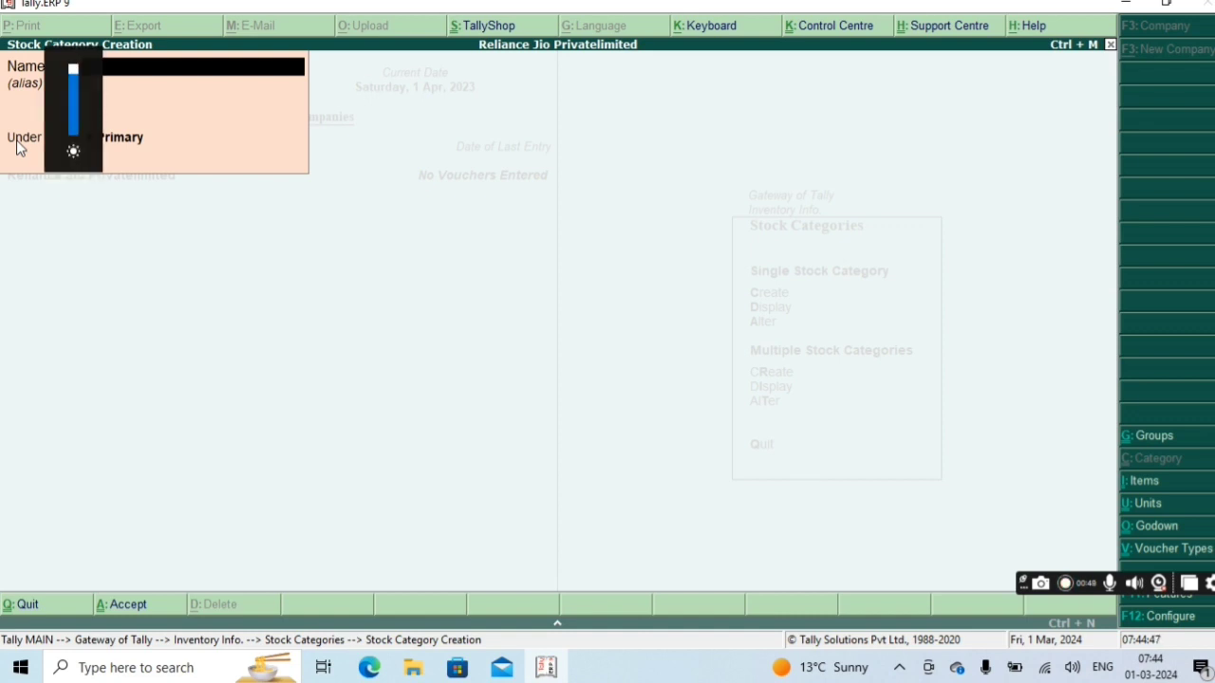
{"action": "key", "text": "F12"}
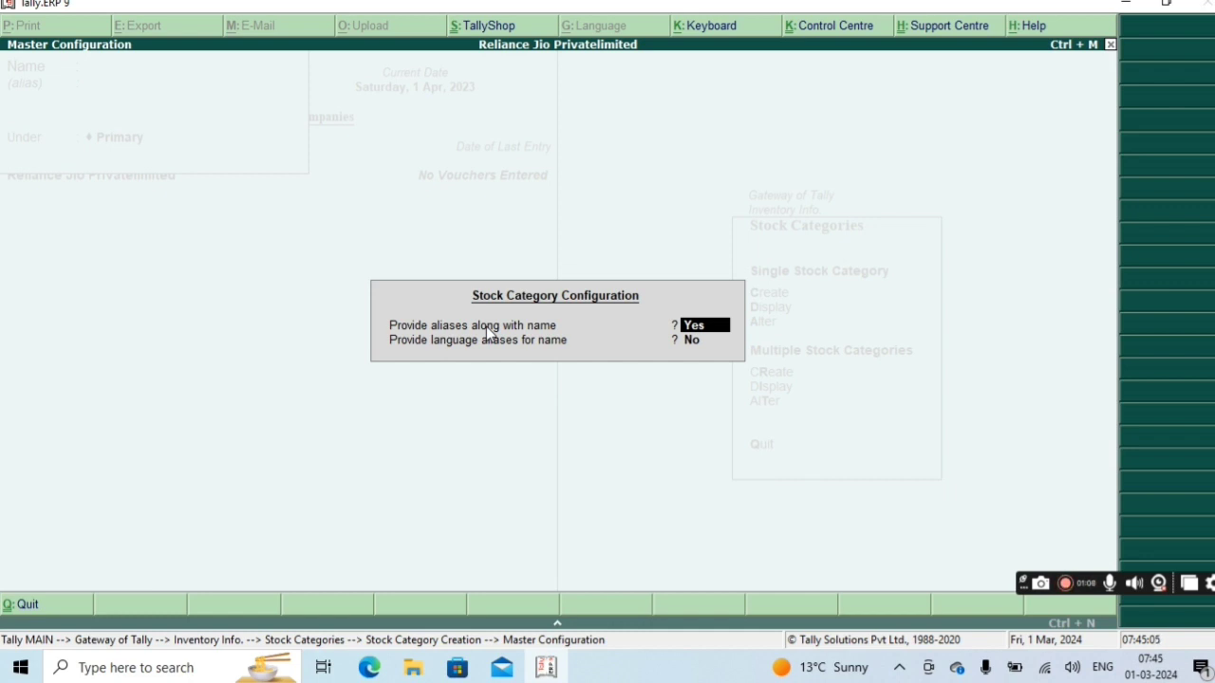
{"action": "key", "text": "Return"}
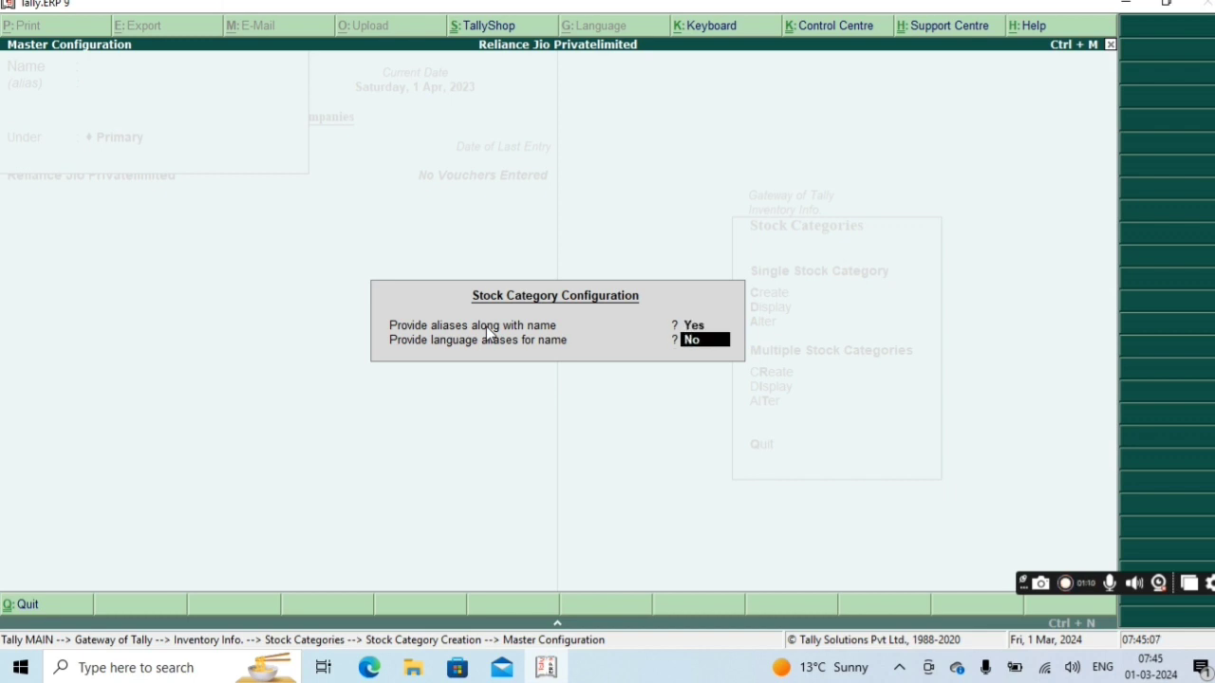
{"action": "key", "text": "Return"}
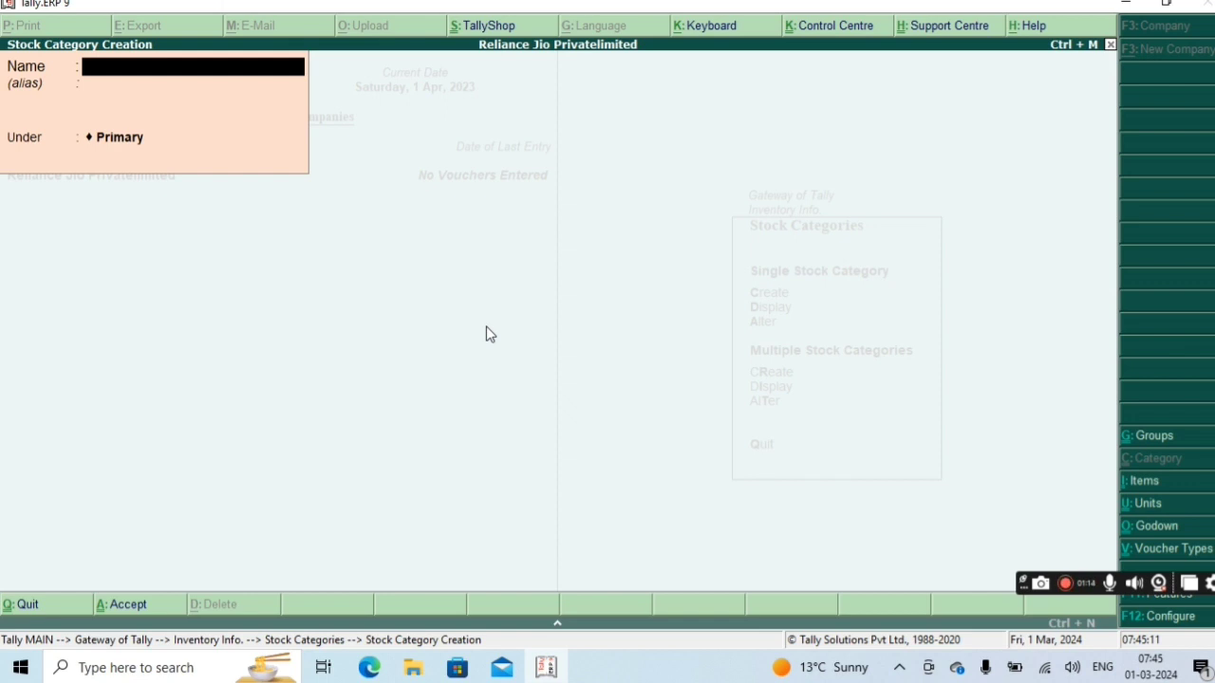
Step: Create the stock category Furniture Items Shop with alias Ft under Primary
{"action": "type", "text": "Furb"}
{"action": "key", "text": "BackSpace"}
{"action": "type", "text": "niture"}
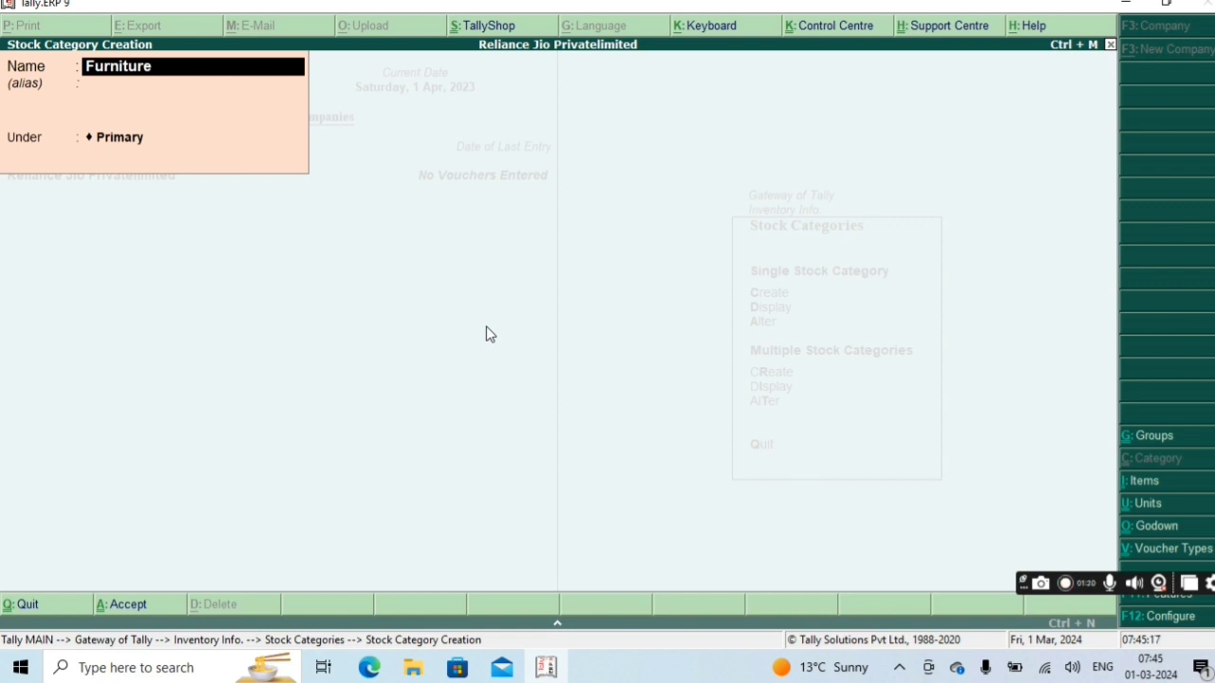
{"action": "type", "text": " Items Shop"}
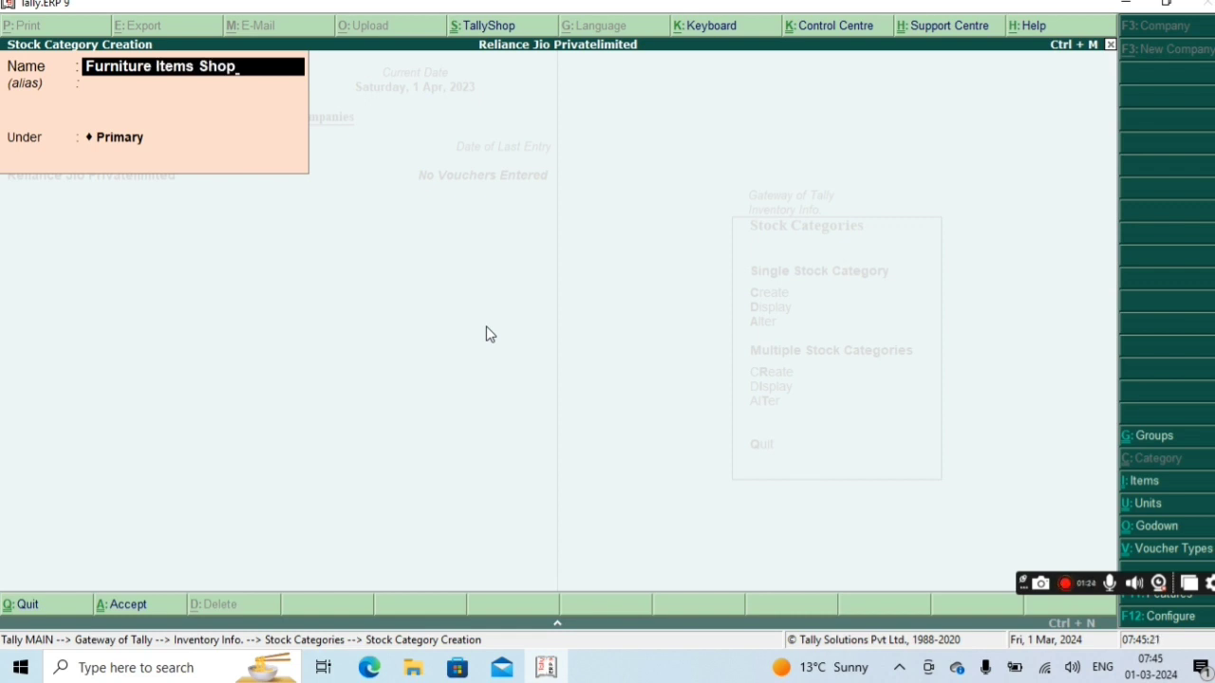
{"action": "key", "text": "Return"}
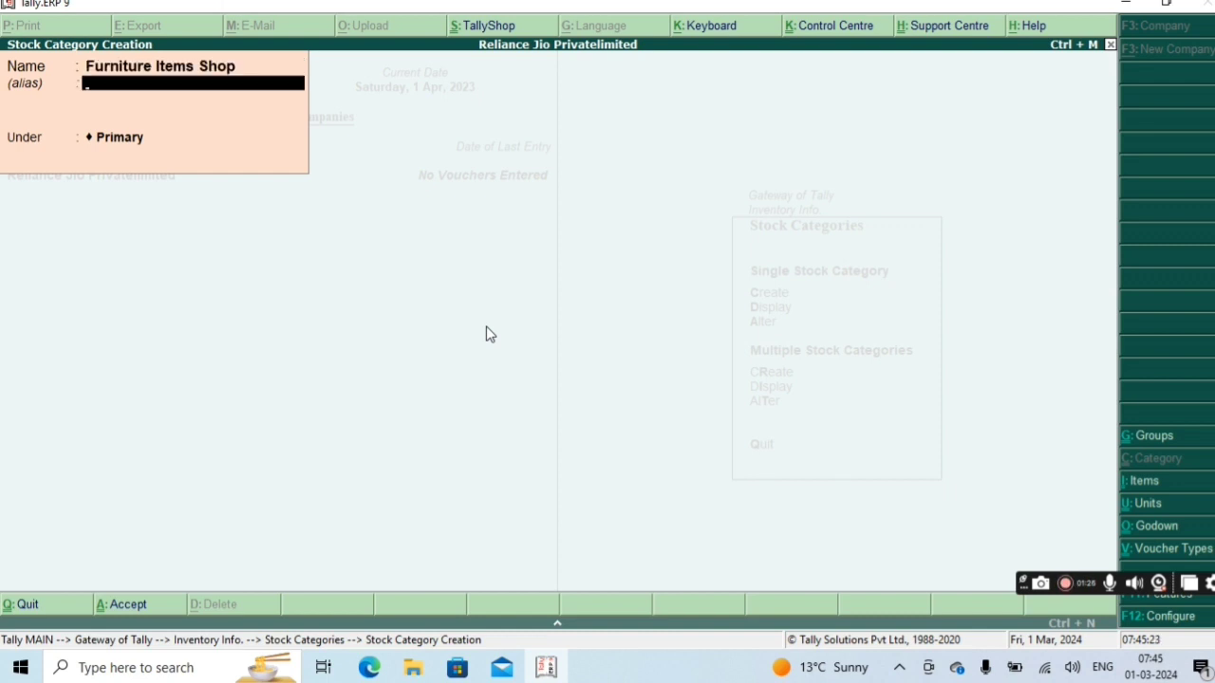
{"action": "type", "text": "Ft"}
{"action": "key", "text": "Return"}
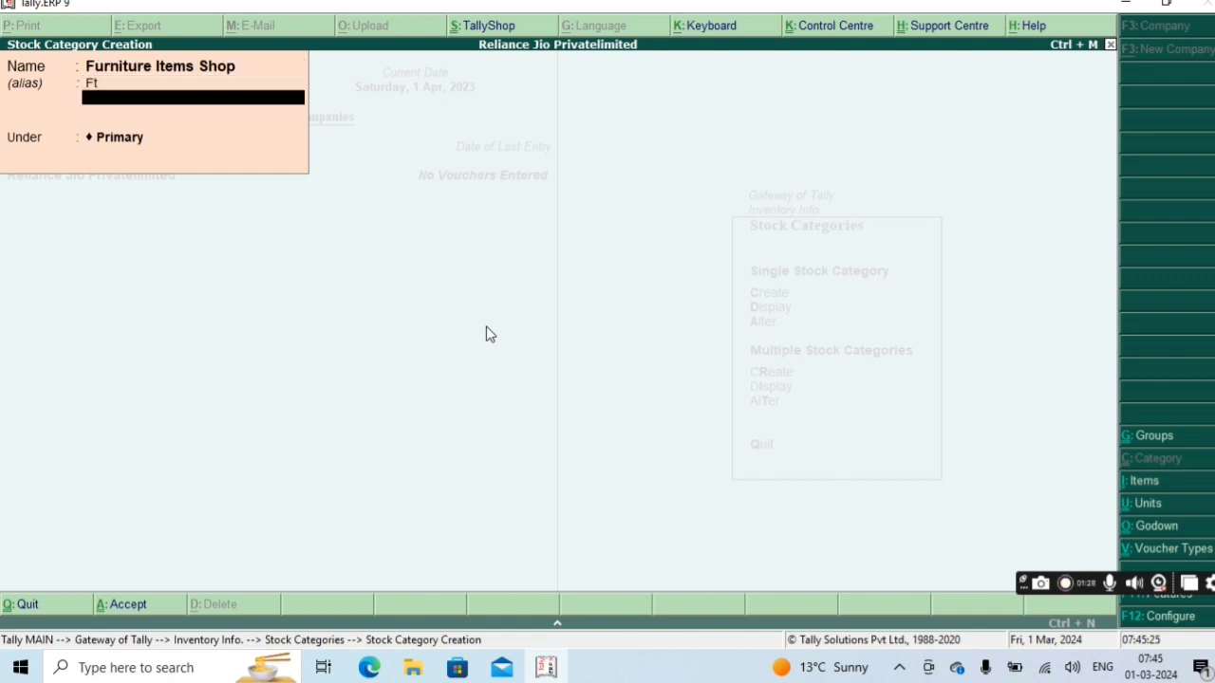
{"action": "key", "text": "Return"}
{"action": "key", "text": "Return"}
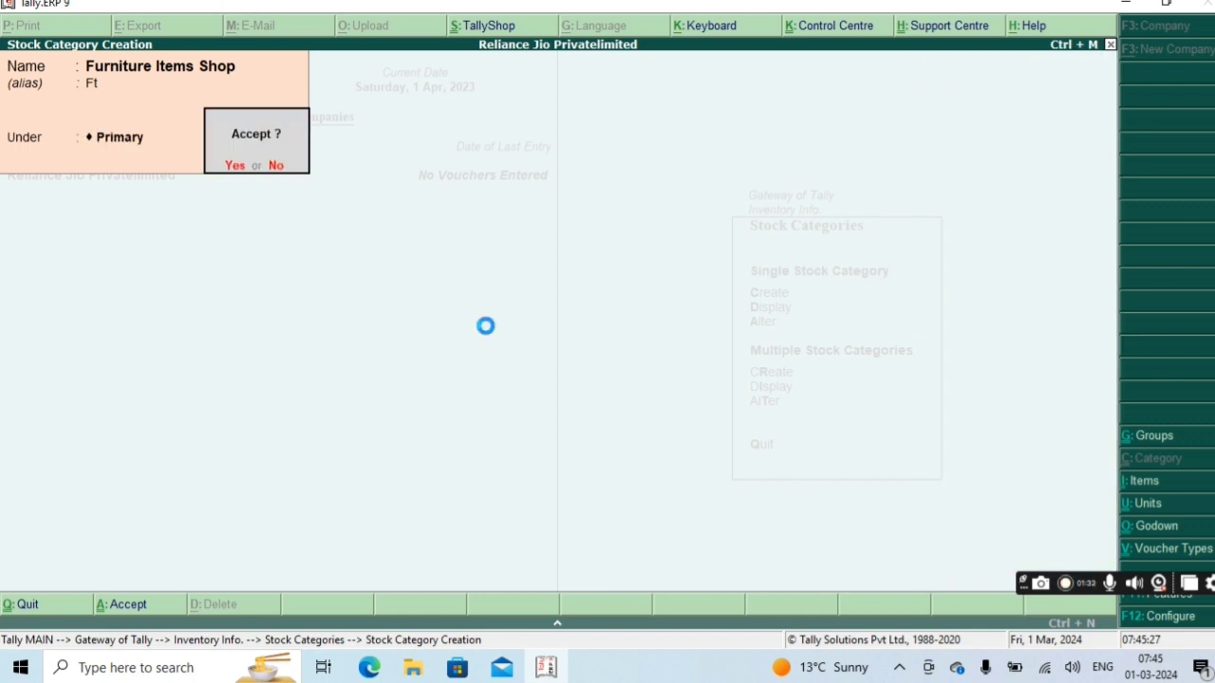
{"action": "key", "text": "Return"}
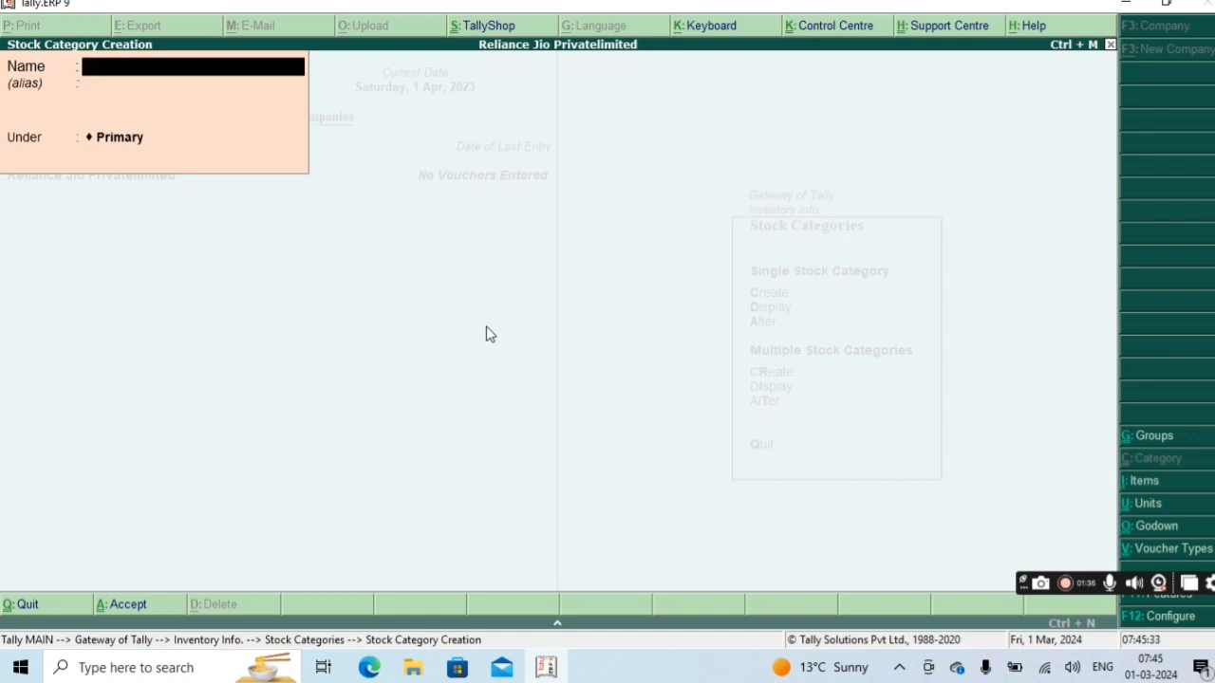
Step: Create the stock category Electronic Items under Primary without an alias
{"action": "type", "text": "Electronic"}
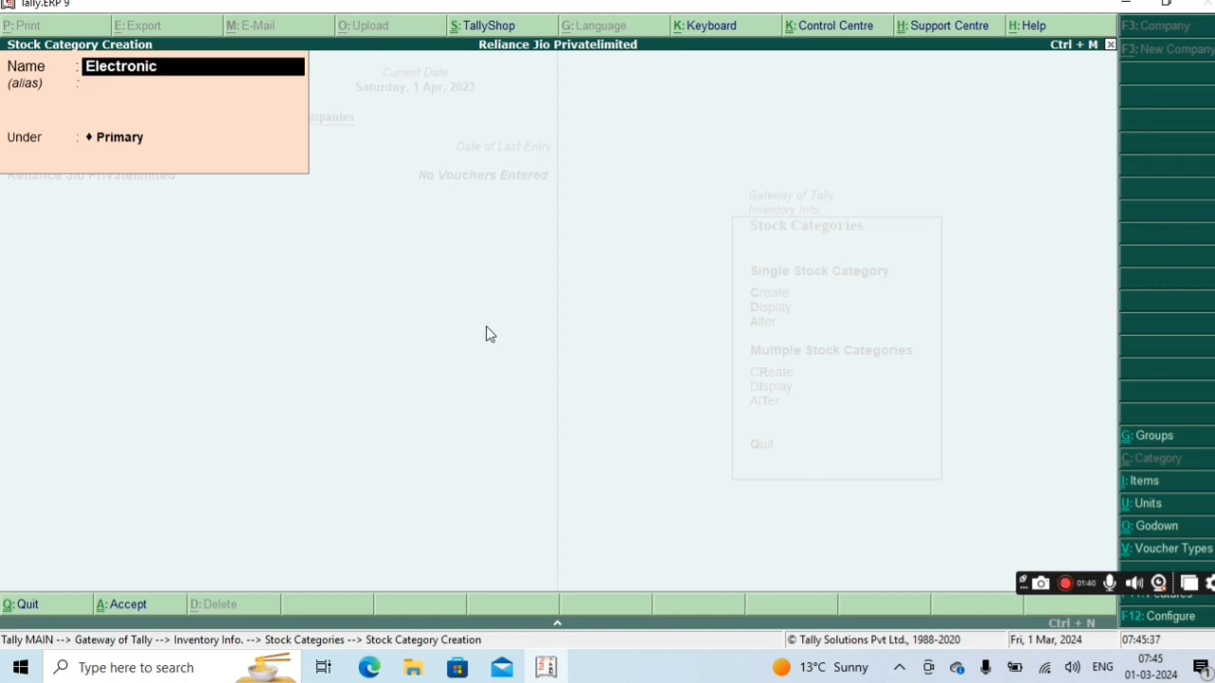
{"action": "type", "text": " Items"}
{"action": "key", "text": "Return"}
{"action": "key", "text": "Return"}
{"action": "key", "text": "Return"}
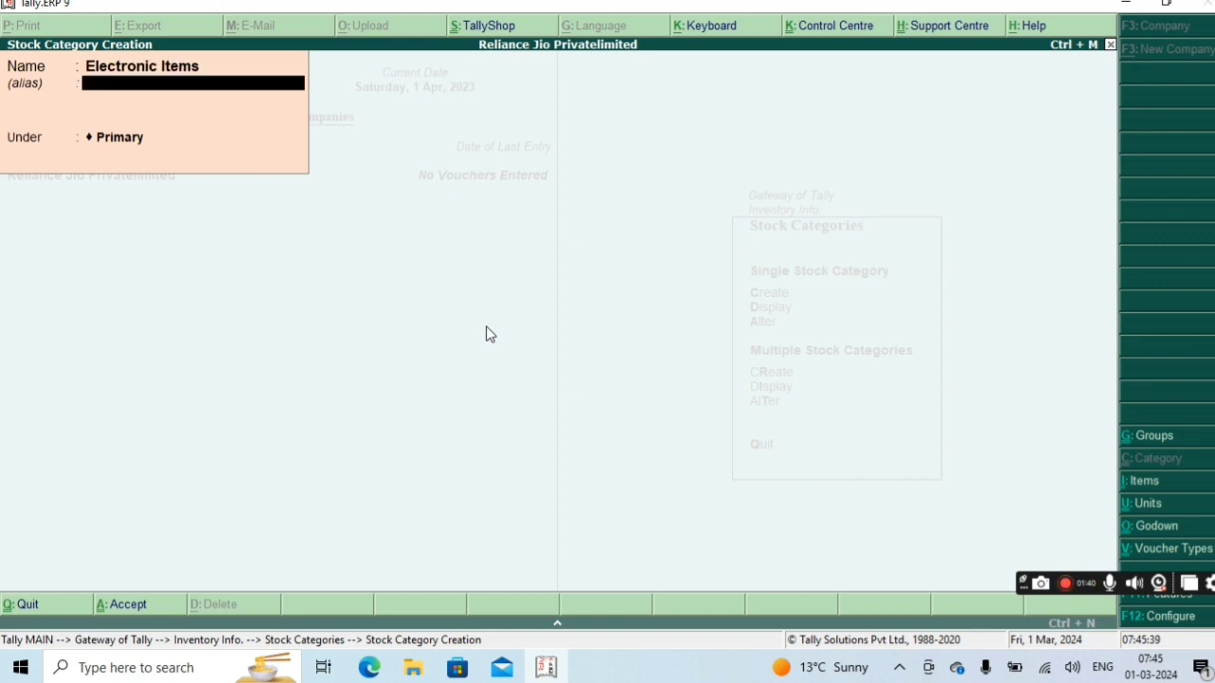
{"action": "key", "text": "Return"}
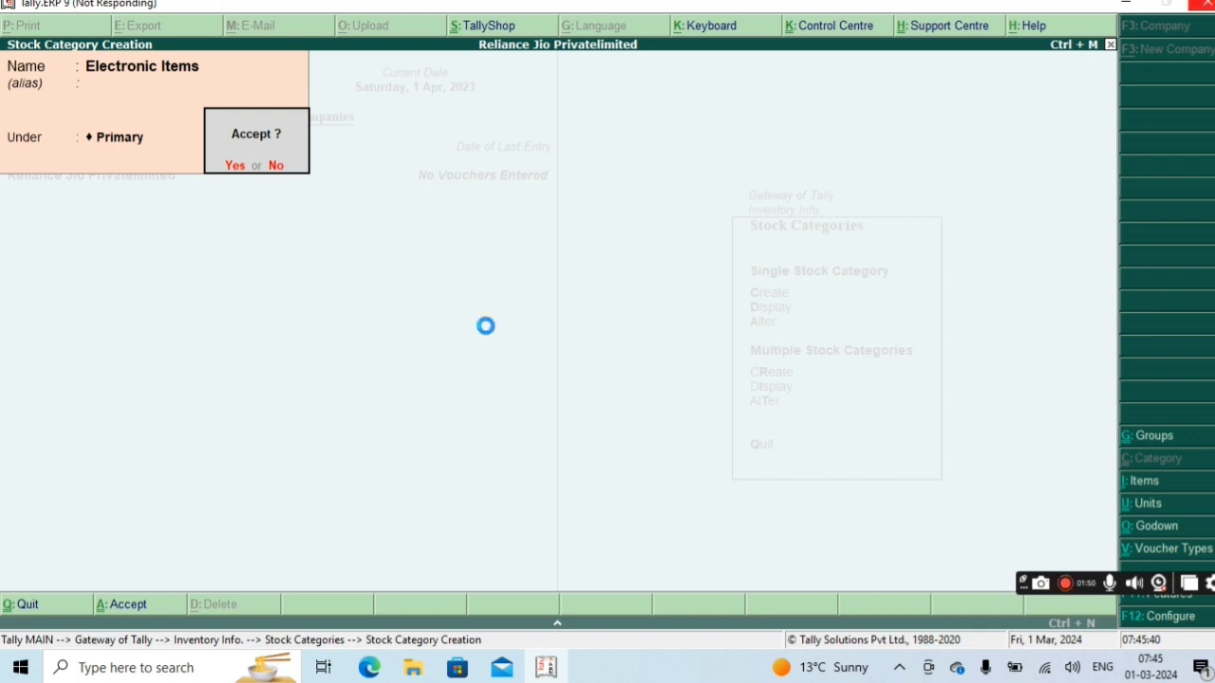
Step: Create the stock category Stationery Shop under Primary without an alias
{"action": "type", "text": "Station"}
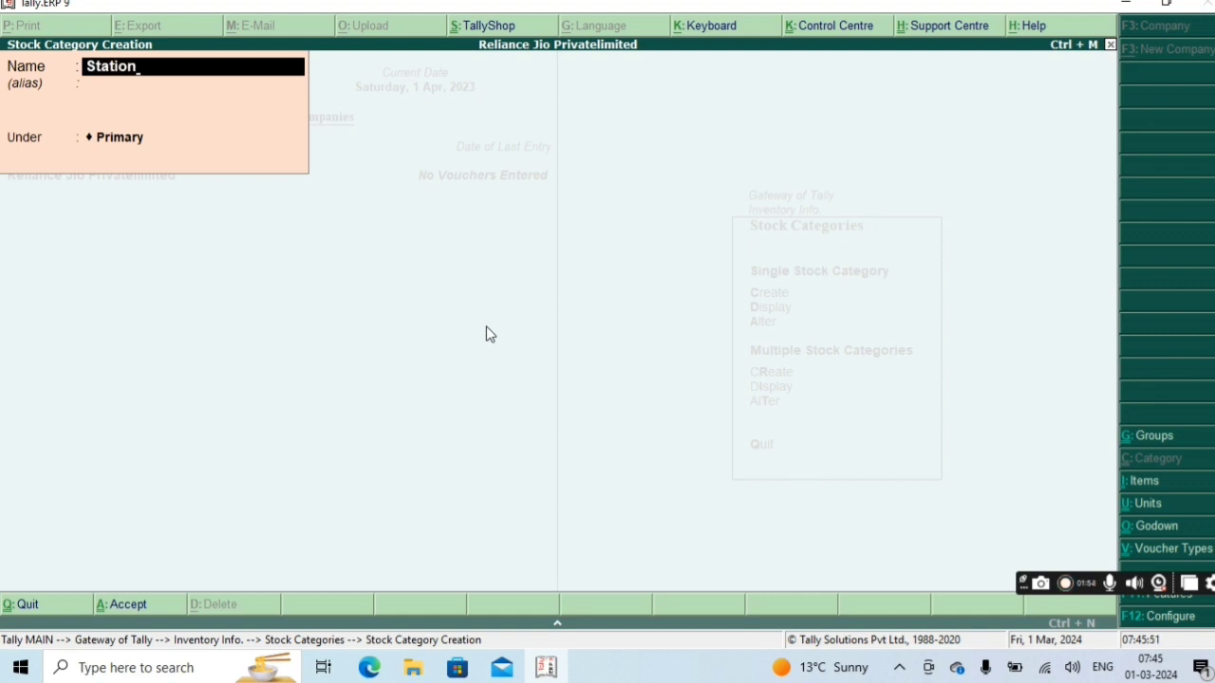
{"action": "type", "text": "ery Shop"}
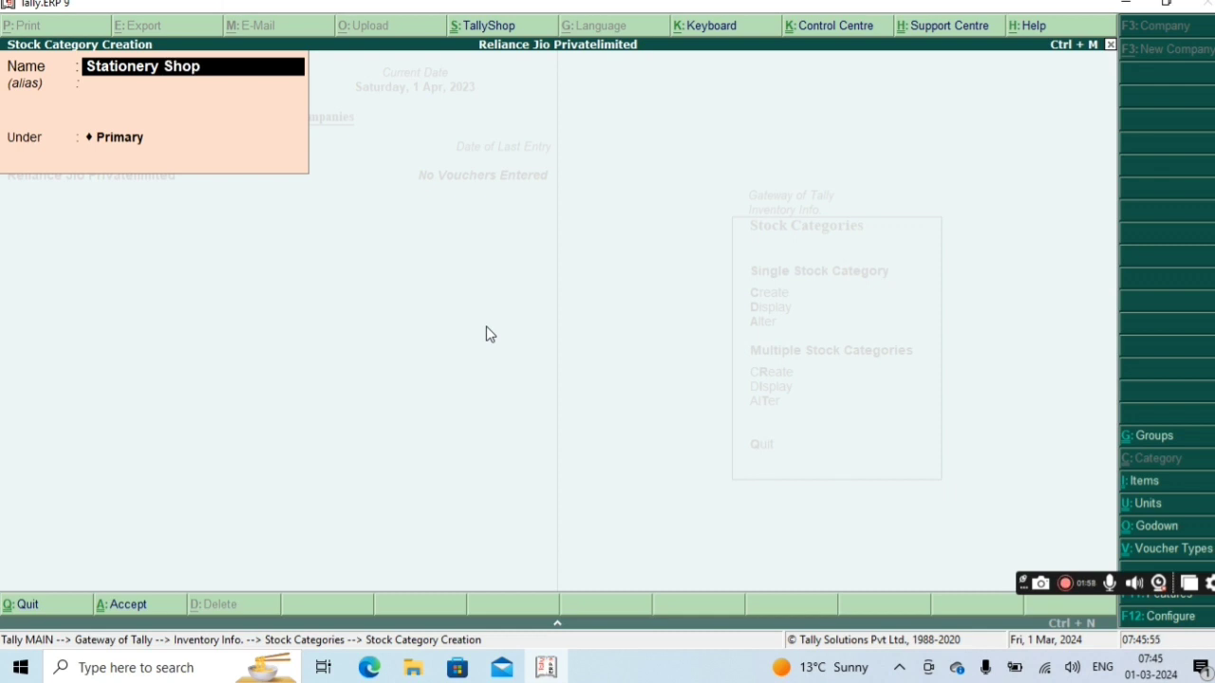
{"action": "key", "text": "Return"}
{"action": "key", "text": "Return"}
{"action": "key", "text": "Return"}
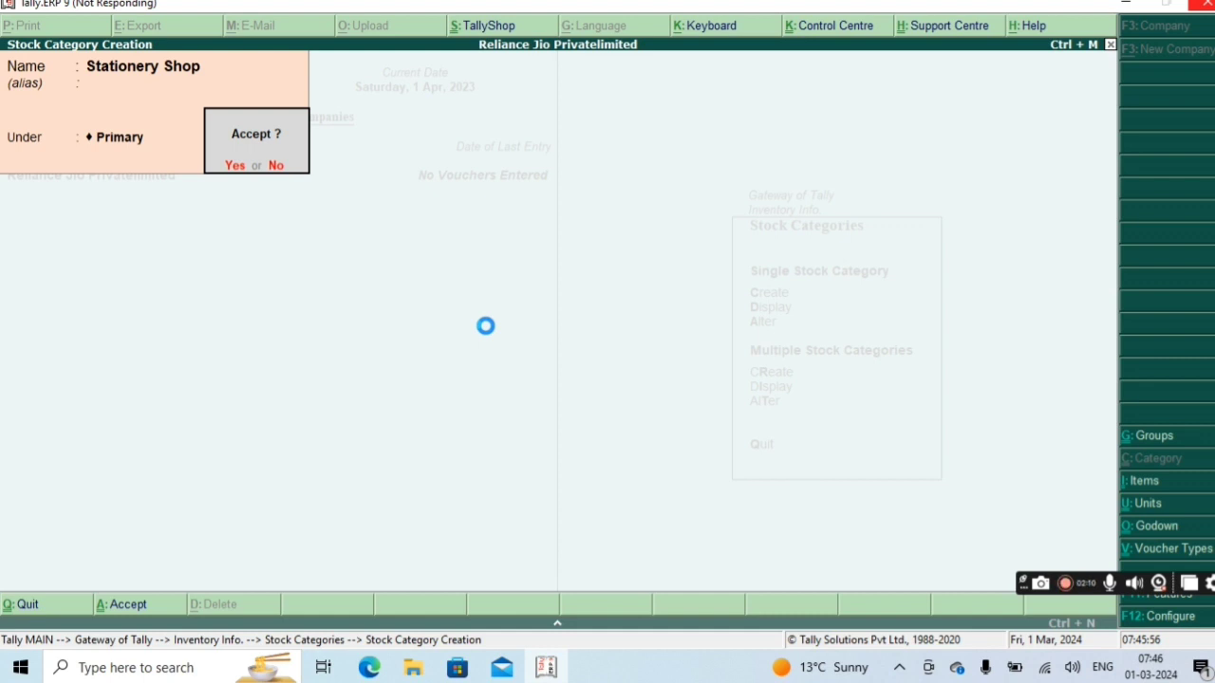
Step: Create the stock category Mobile Phones Shop under Primary without an alias
{"action": "type", "text": "M"}
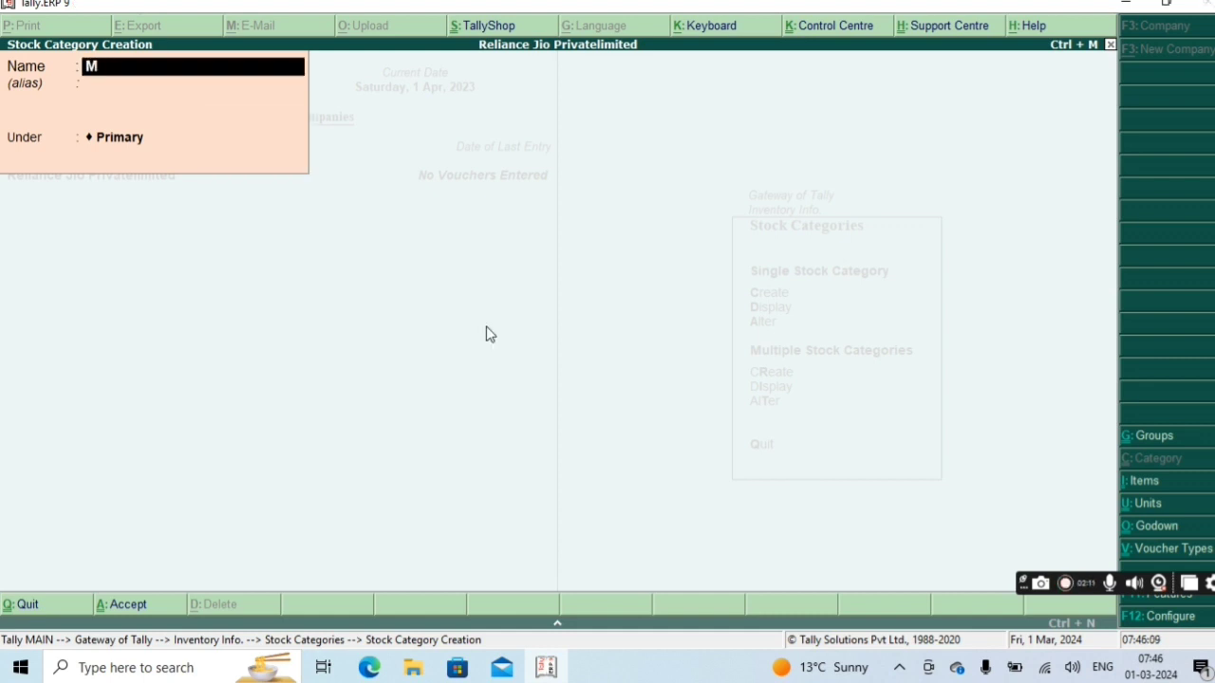
{"action": "type", "text": "obile Phones"}
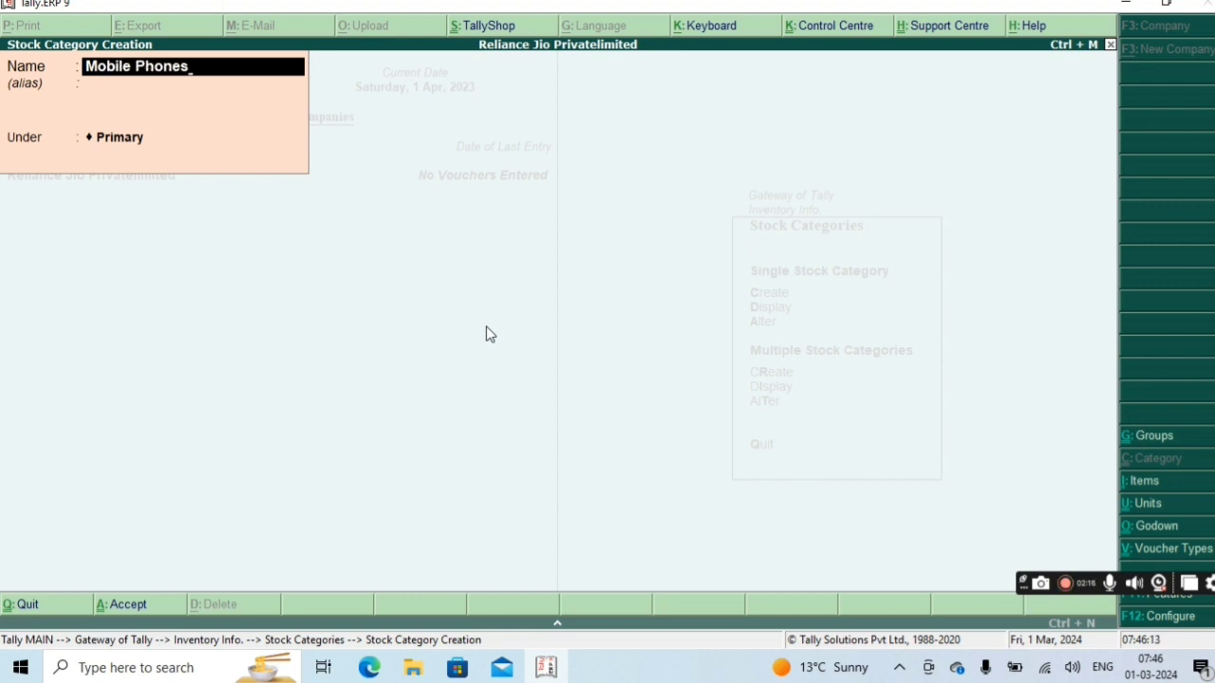
{"action": "type", "text": " Shop"}
{"action": "key", "text": "Return"}
{"action": "key", "text": "Return"}
{"action": "key", "text": "Return"}
{"action": "key", "text": "Return"}
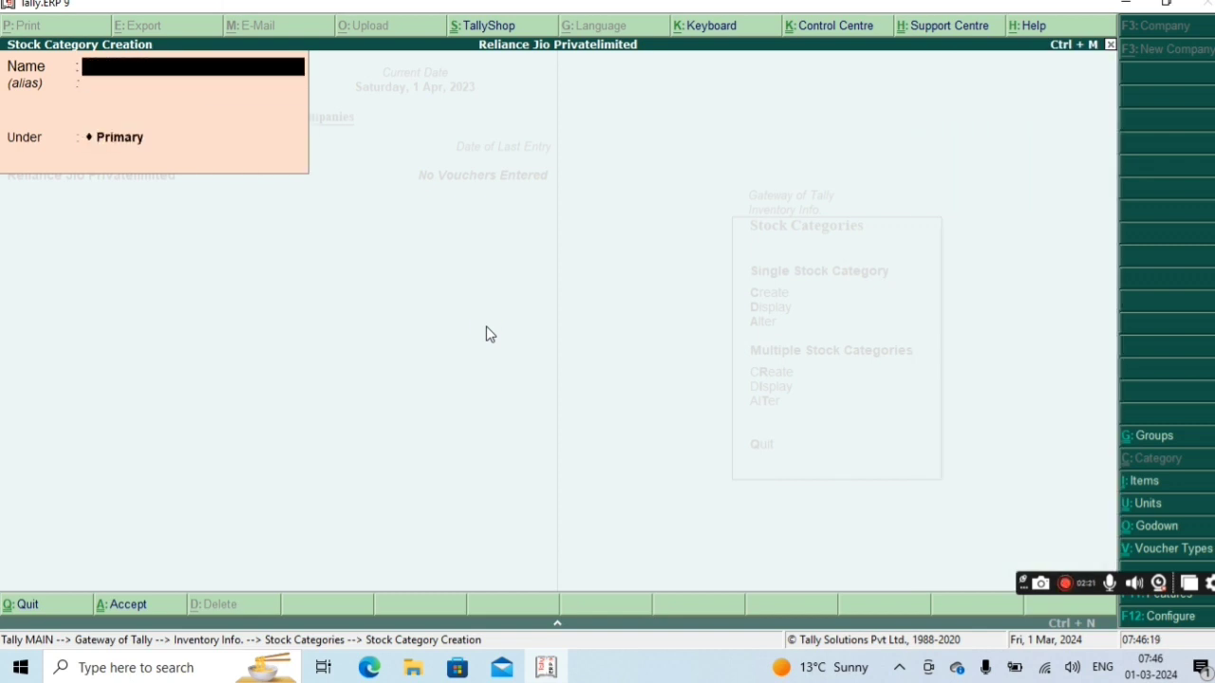
Step: Create the stock category Jewellery Items Shop under Primary without an alias and leave category creation
{"action": "type", "text": "Jewellery"}
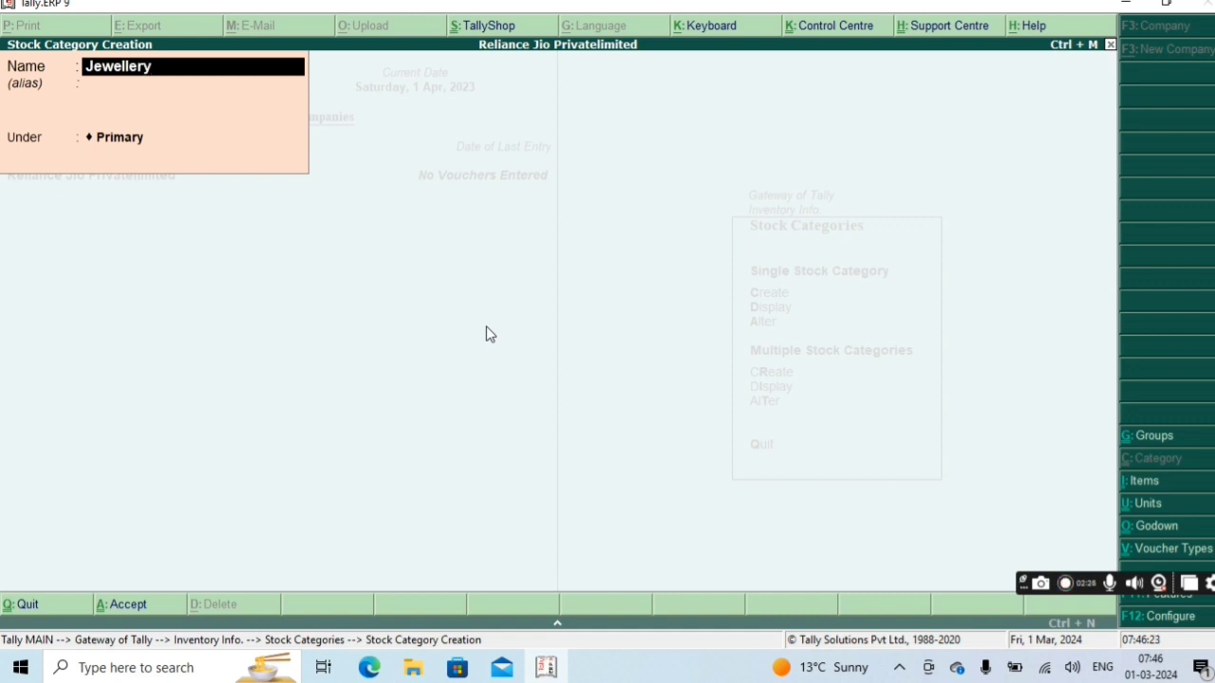
{"action": "type", "text": " Items Shop"}
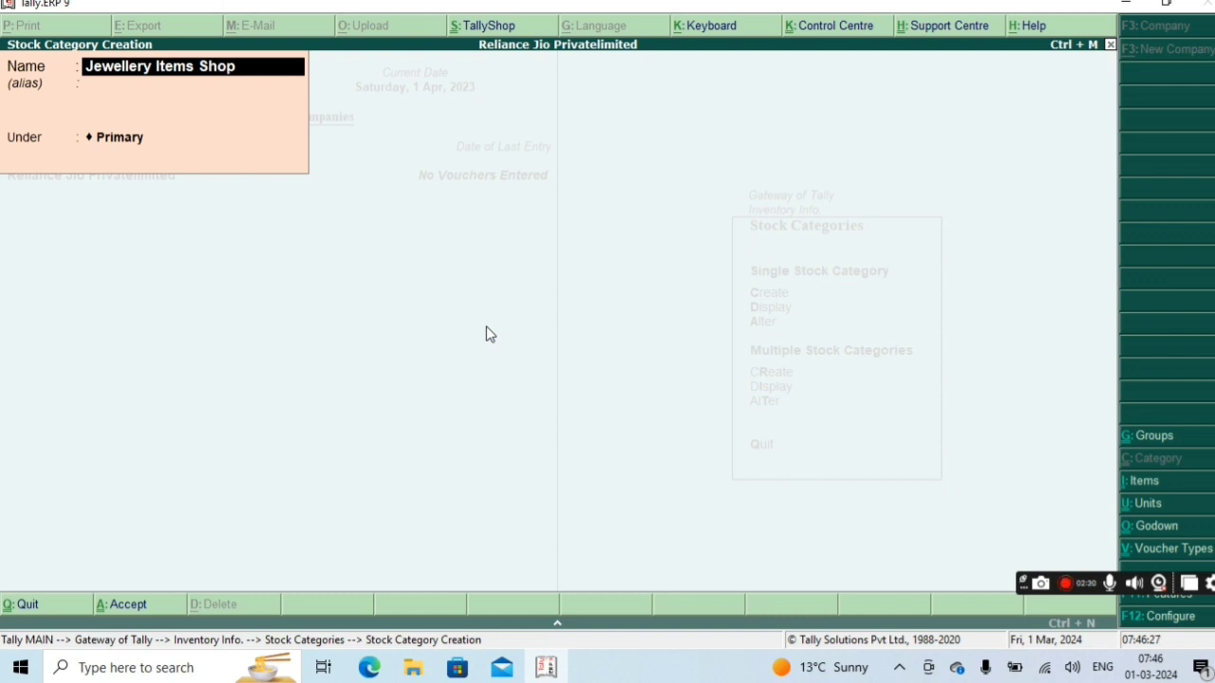
{"action": "key", "text": "Return"}
{"action": "key", "text": "Return"}
{"action": "key", "text": "Return"}
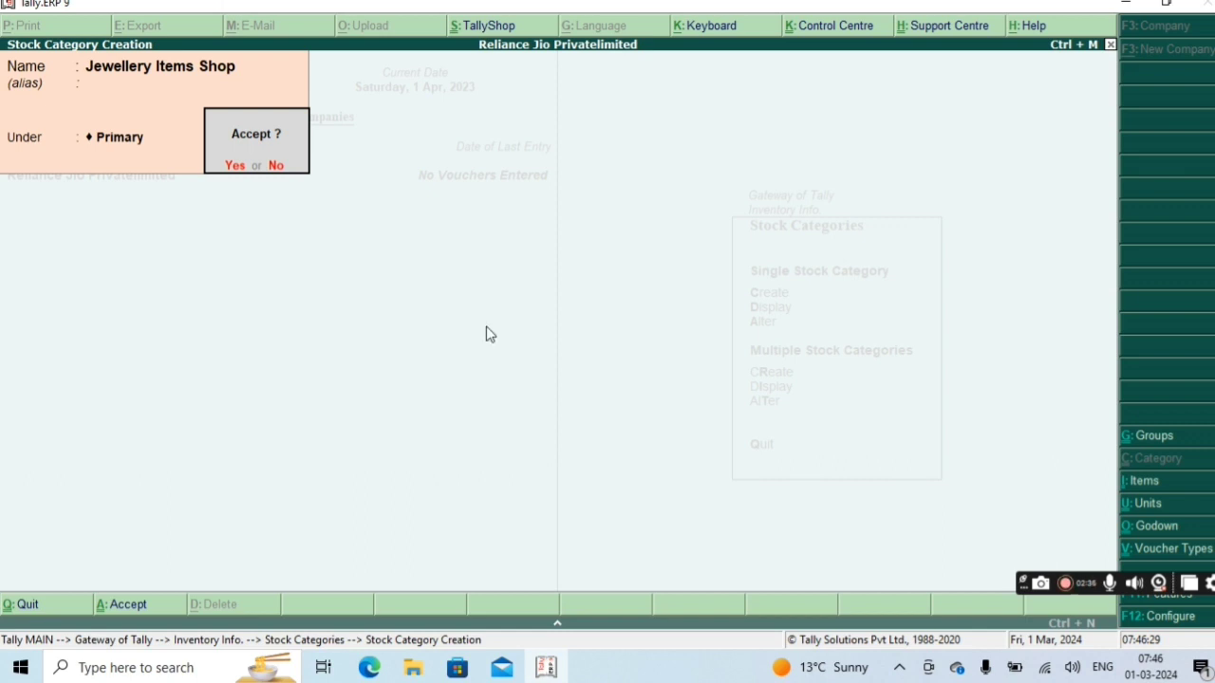
{"action": "key", "text": "Escape"}
{"action": "key", "text": "Escape"}
{"action": "key", "text": "y"}
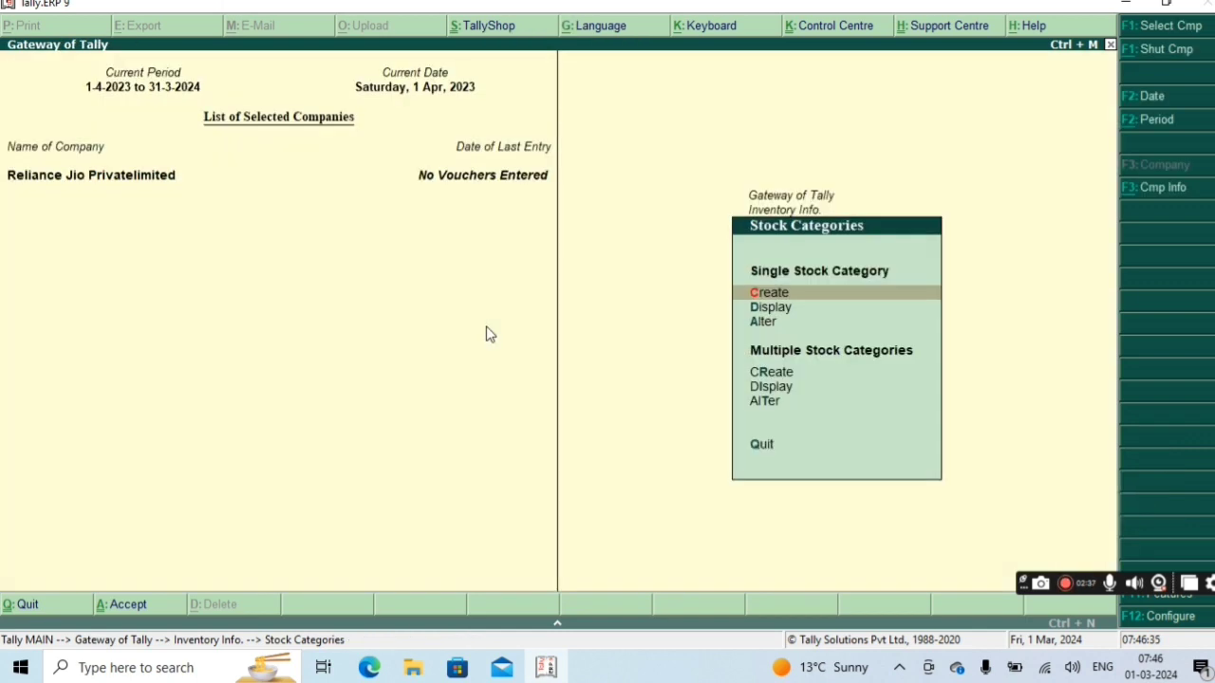
Step: Open the list of stock categories for displaying a single category
{"action": "key", "text": "Down"}
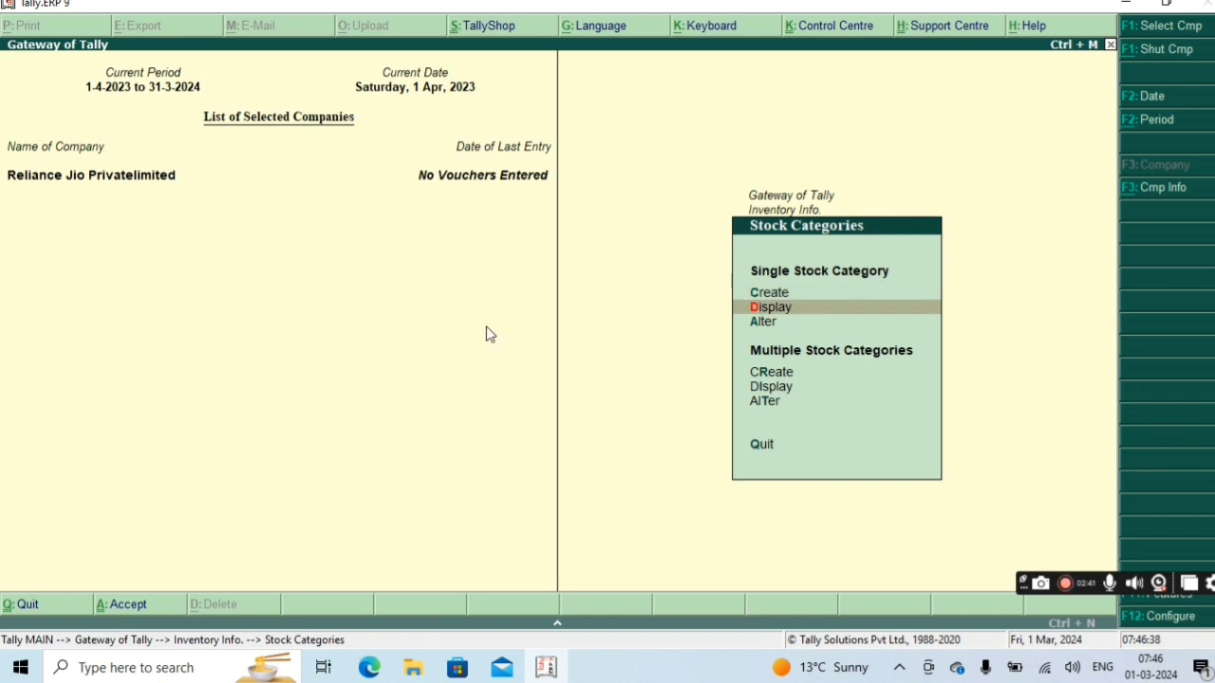
{"action": "key", "text": "Return"}
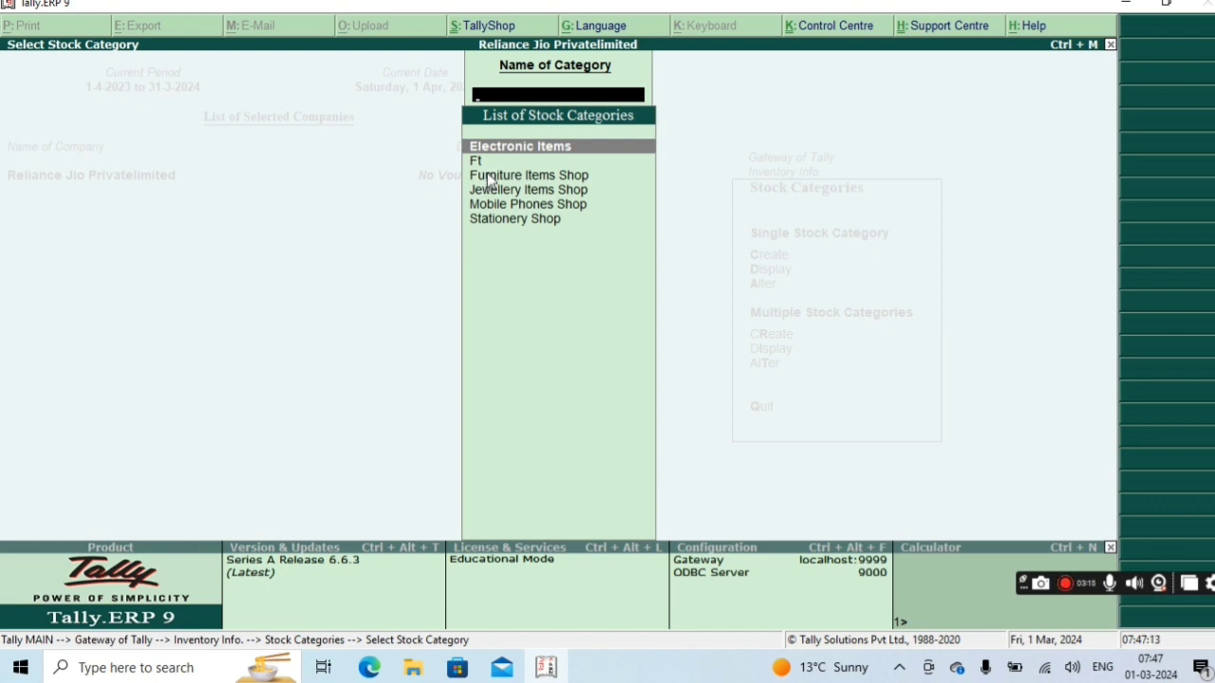
Step: Display the details of the Furniture Items Shop category and leave the single category display
{"action": "key", "text": "Down"}
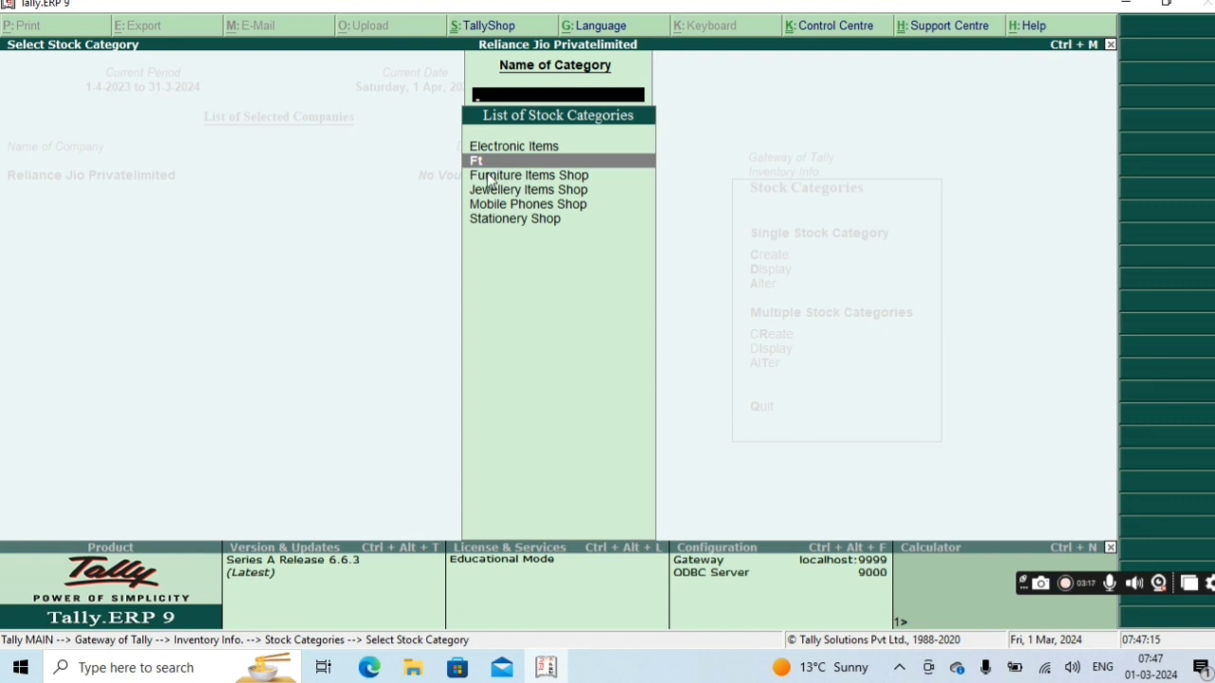
{"action": "key", "text": "Return"}
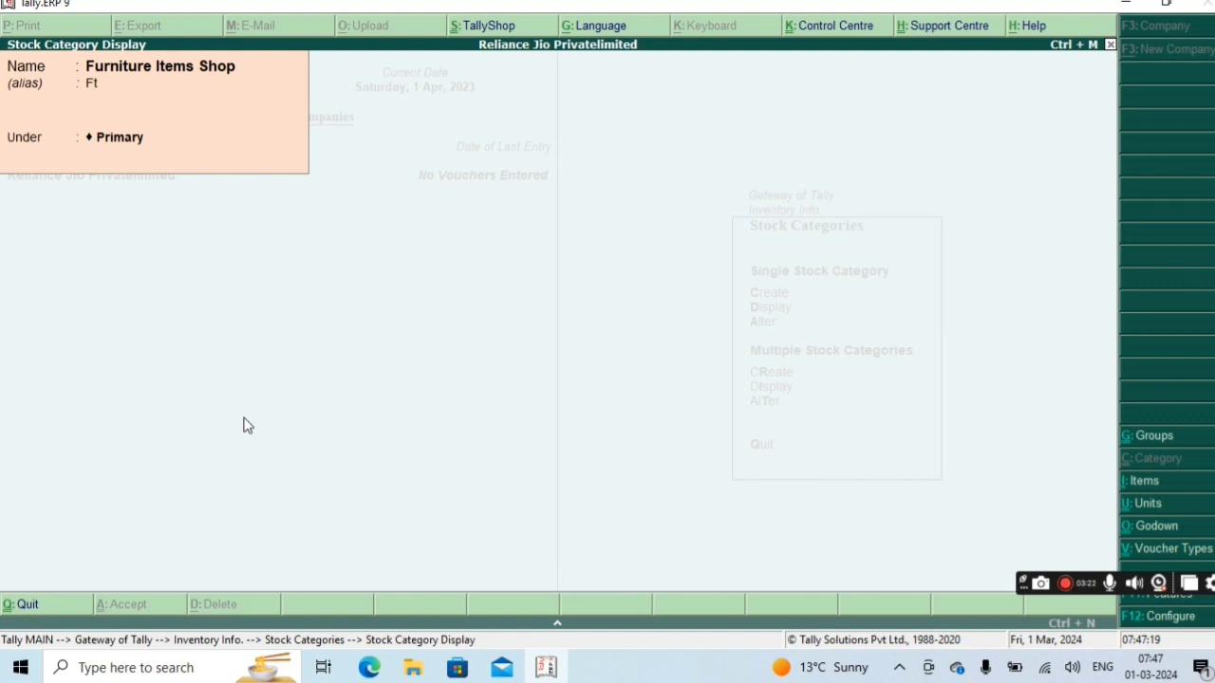
{"action": "key", "text": "Escape"}
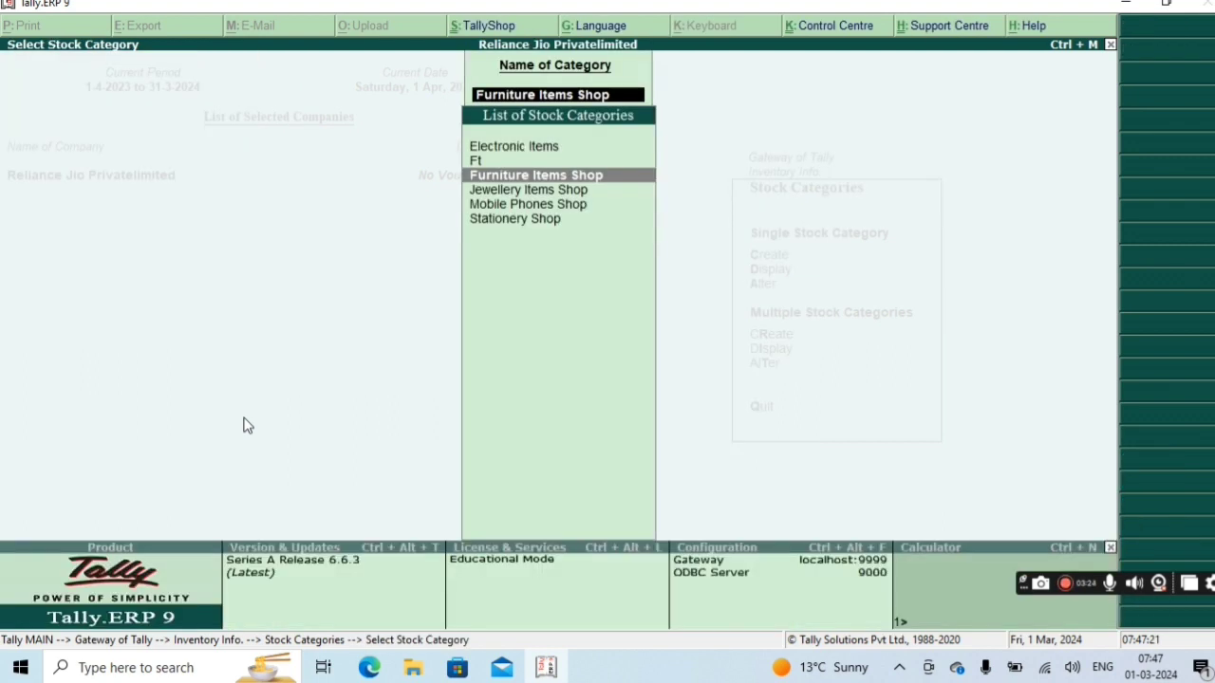
{"action": "key", "text": "BackSpace"}
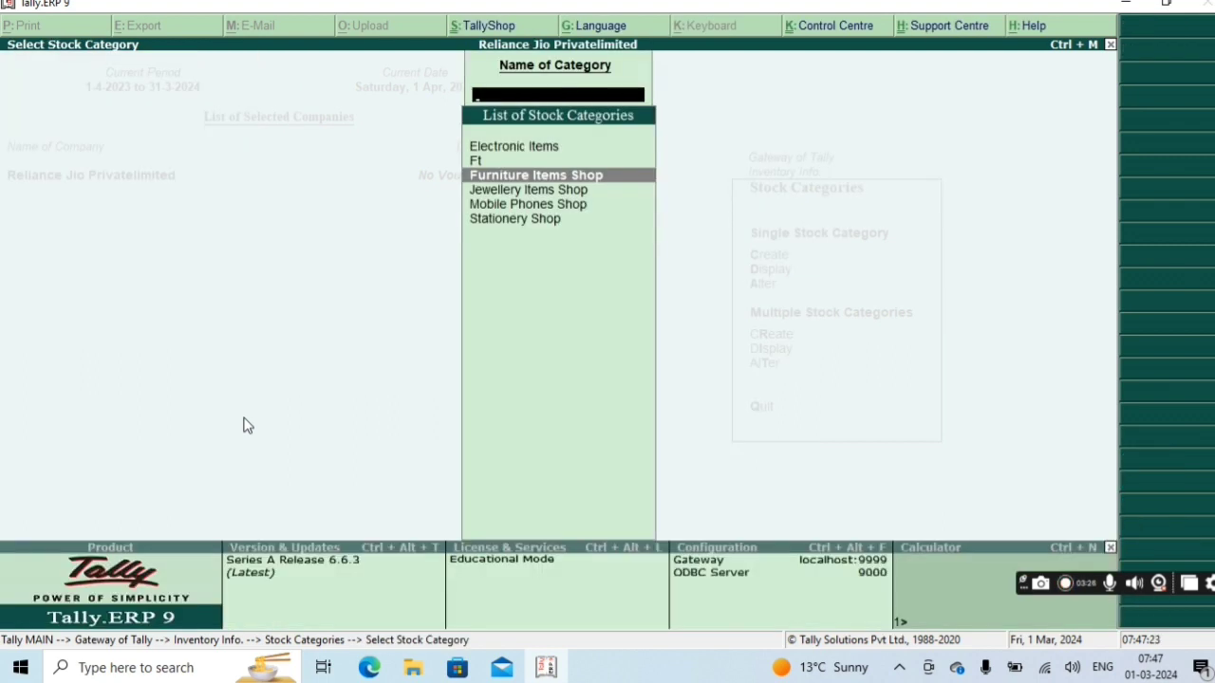
{"action": "key", "text": "Escape"}
Step: Delete the stock category Jewellery Items Shop through single category alteration
{"action": "key", "text": "Down"}
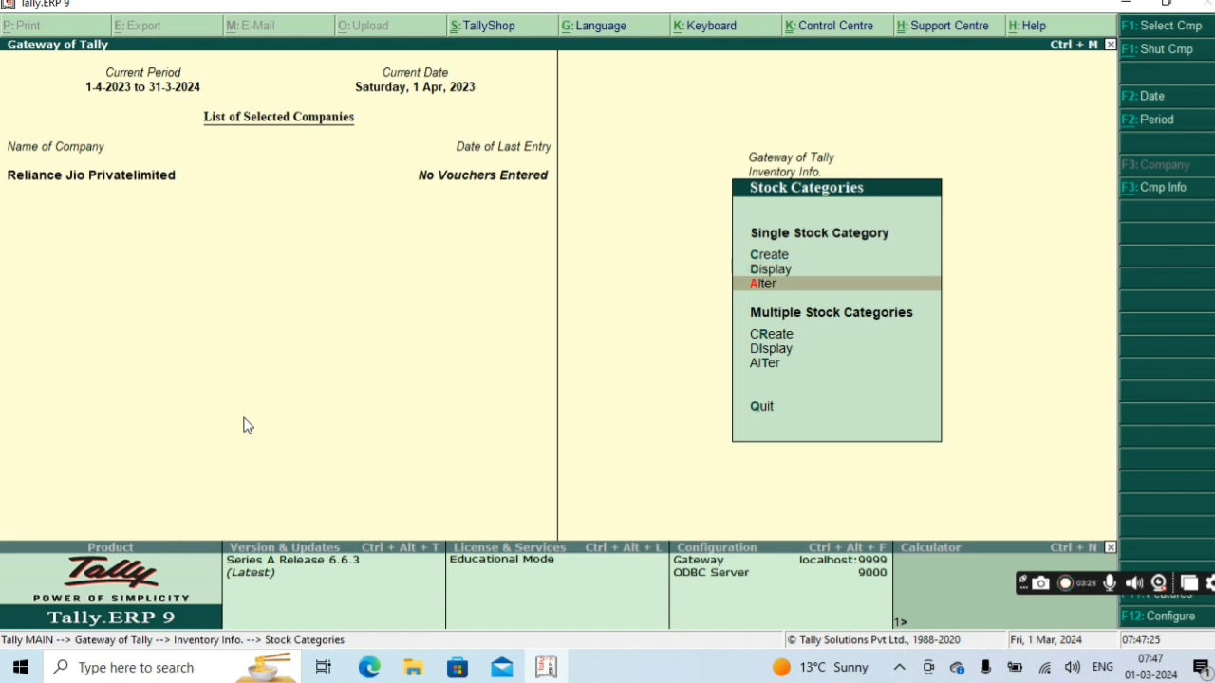
{"action": "key", "text": "Return"}
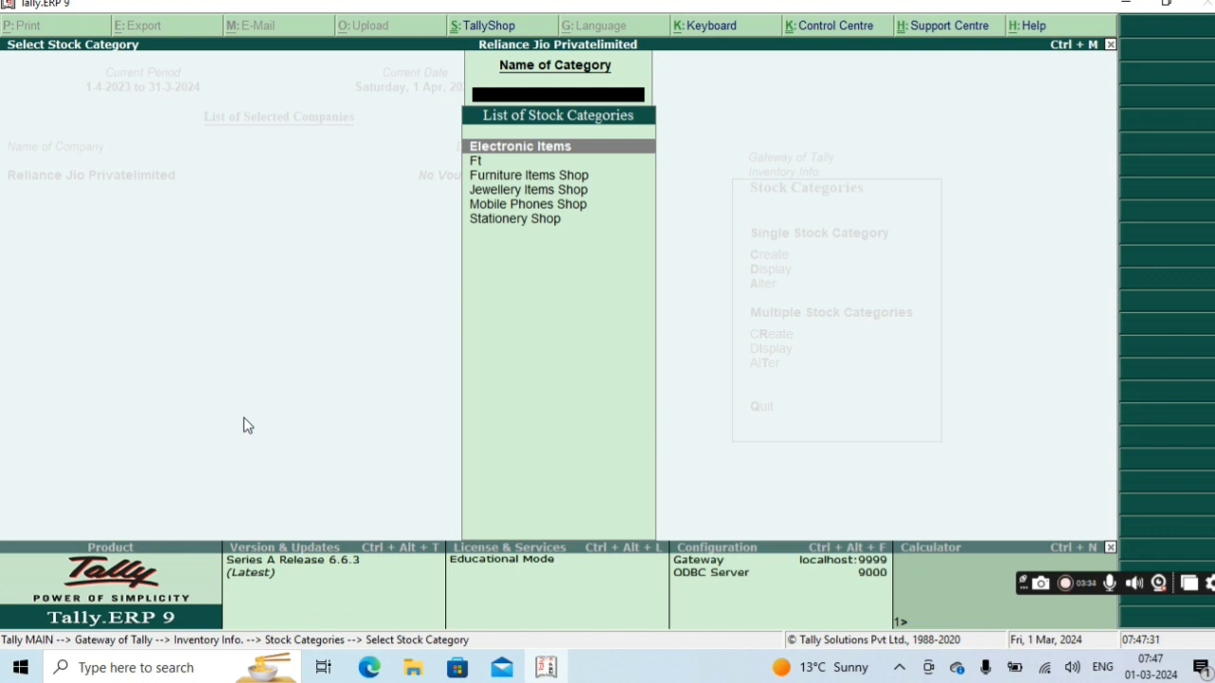
{"action": "key", "text": "Down"}
{"action": "key", "text": "Down"}
{"action": "key", "text": "Down"}
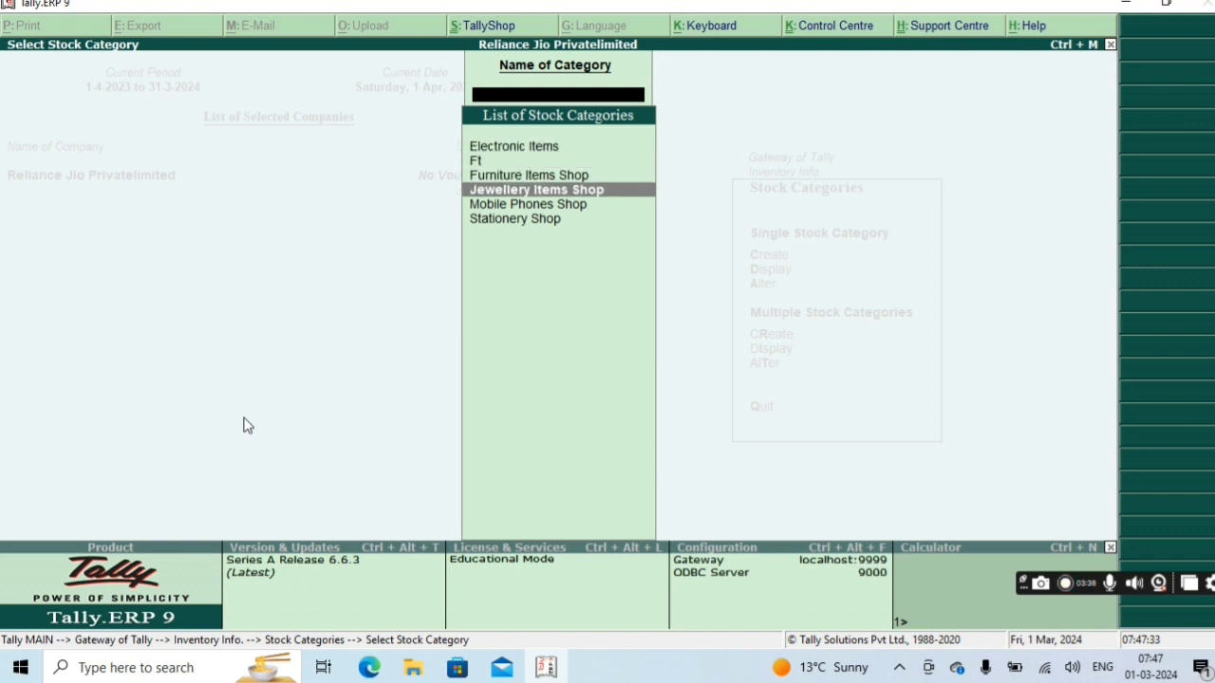
{"action": "key", "text": "Return"}
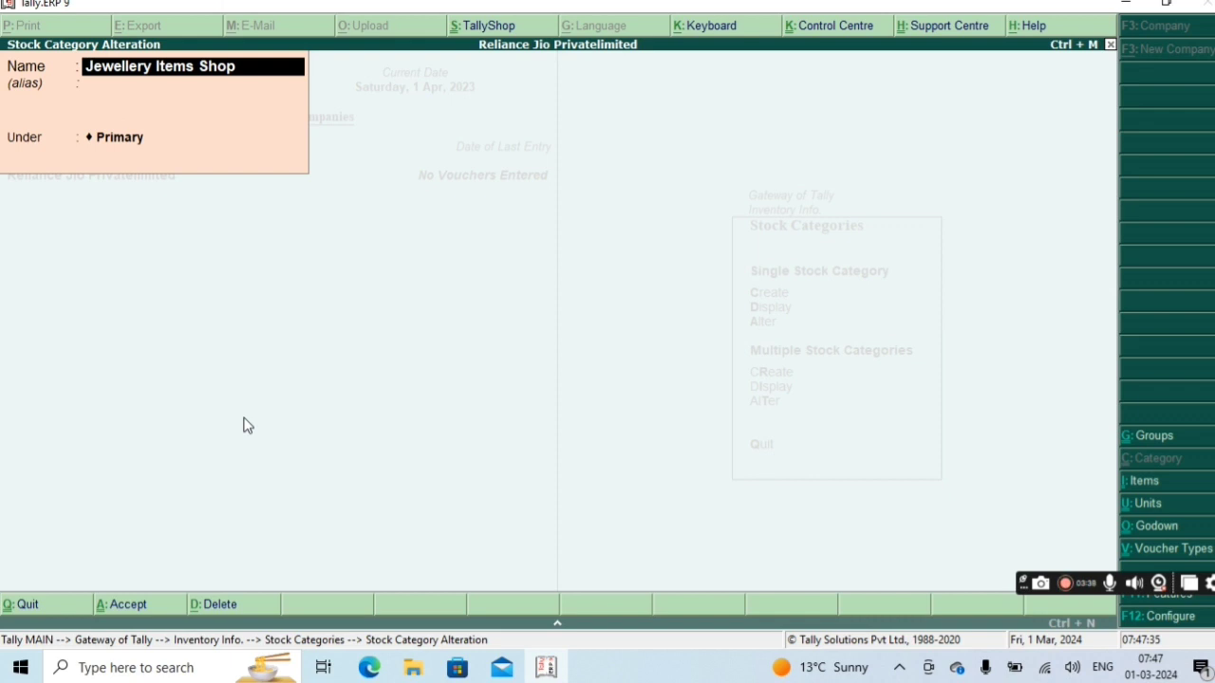
{"action": "key", "text": "alt+d"}
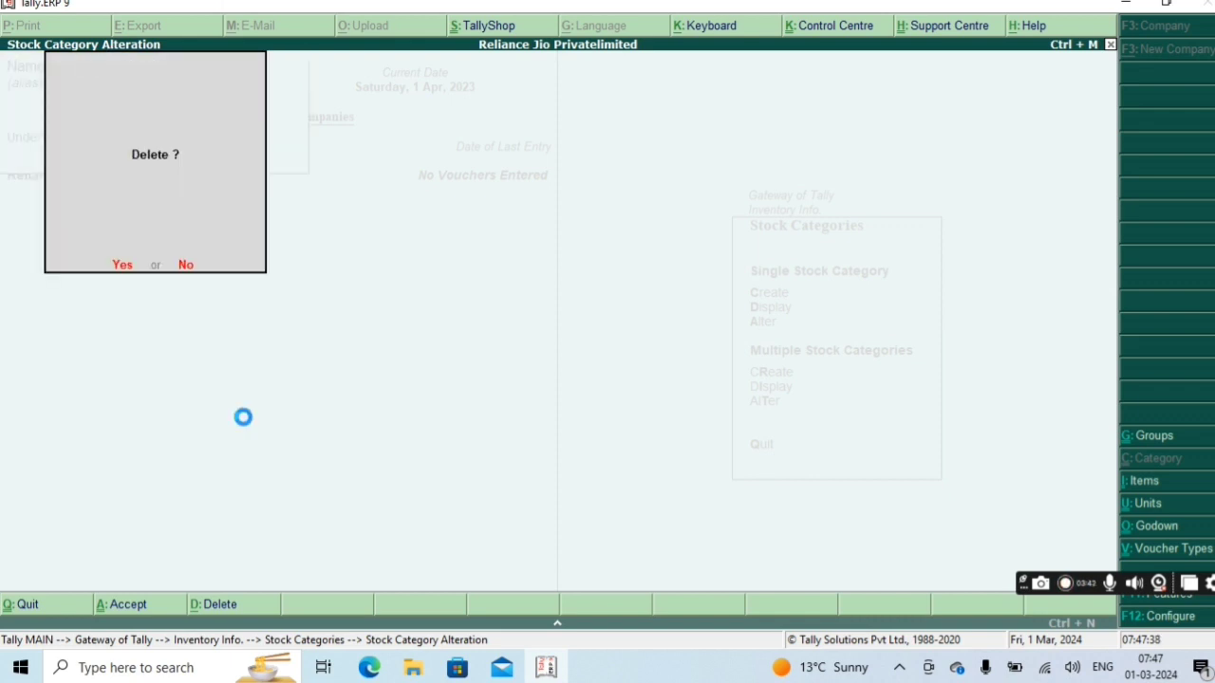
{"action": "key", "text": "y"}
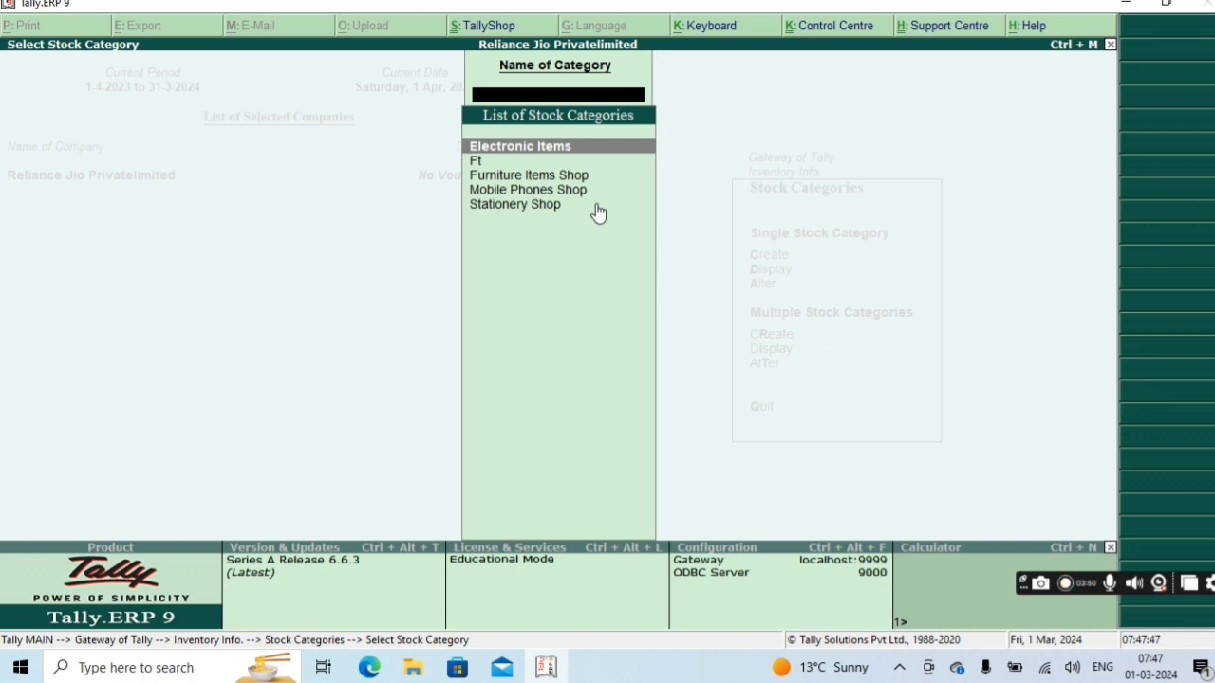
Step: Rename the stock category Stationery Shop as Garments Store, accept the change and leave category alteration
{"action": "key", "text": "Down"}
{"action": "key", "text": "Down"}
{"action": "key", "text": "Down"}
{"action": "key", "text": "Down"}
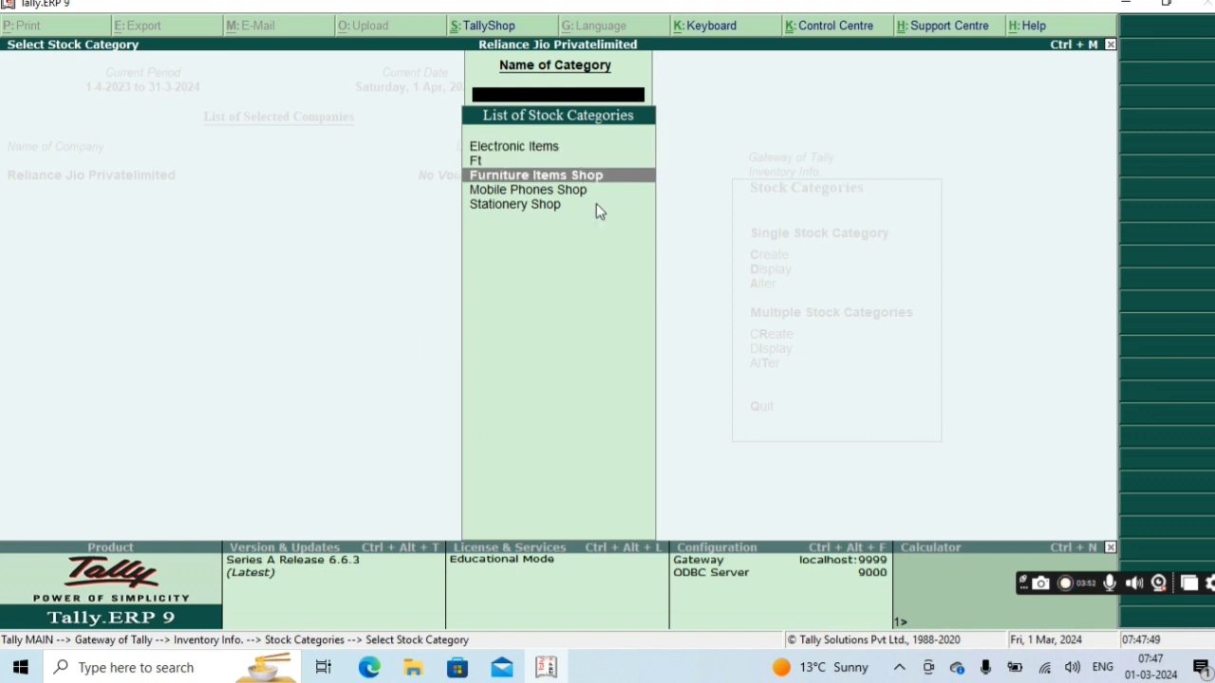
{"action": "key", "text": "Return"}
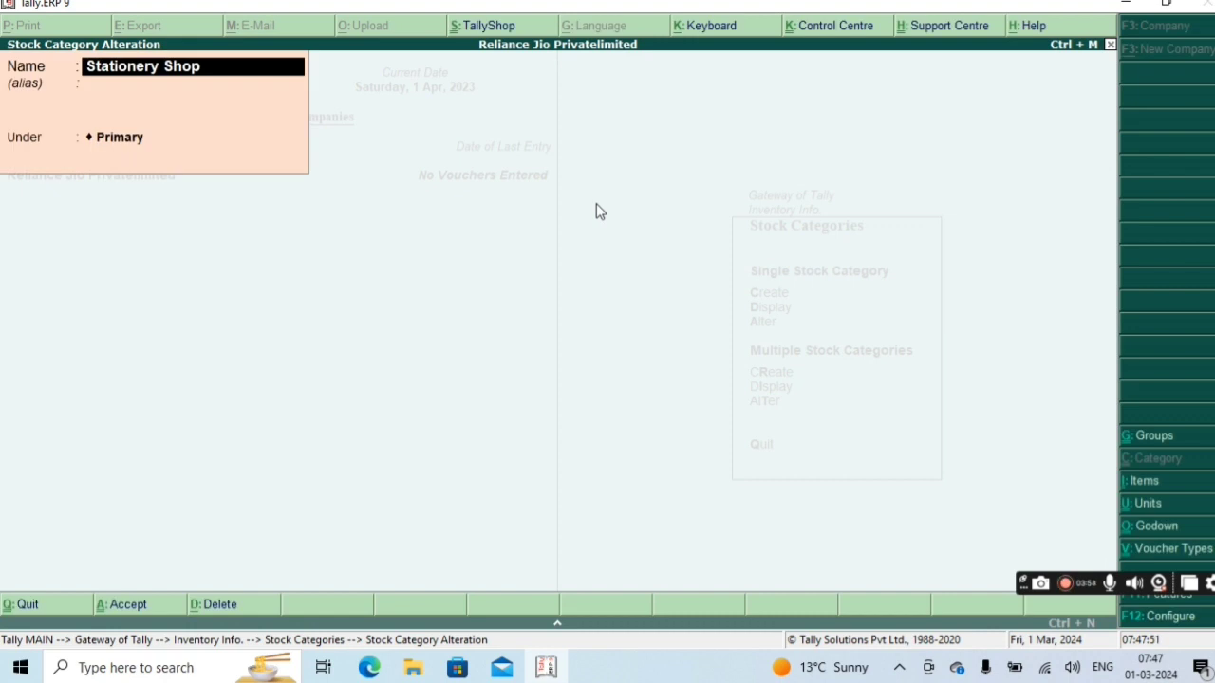
{"action": "type", "text": "G"}
{"action": "key", "text": "BackSpace"}
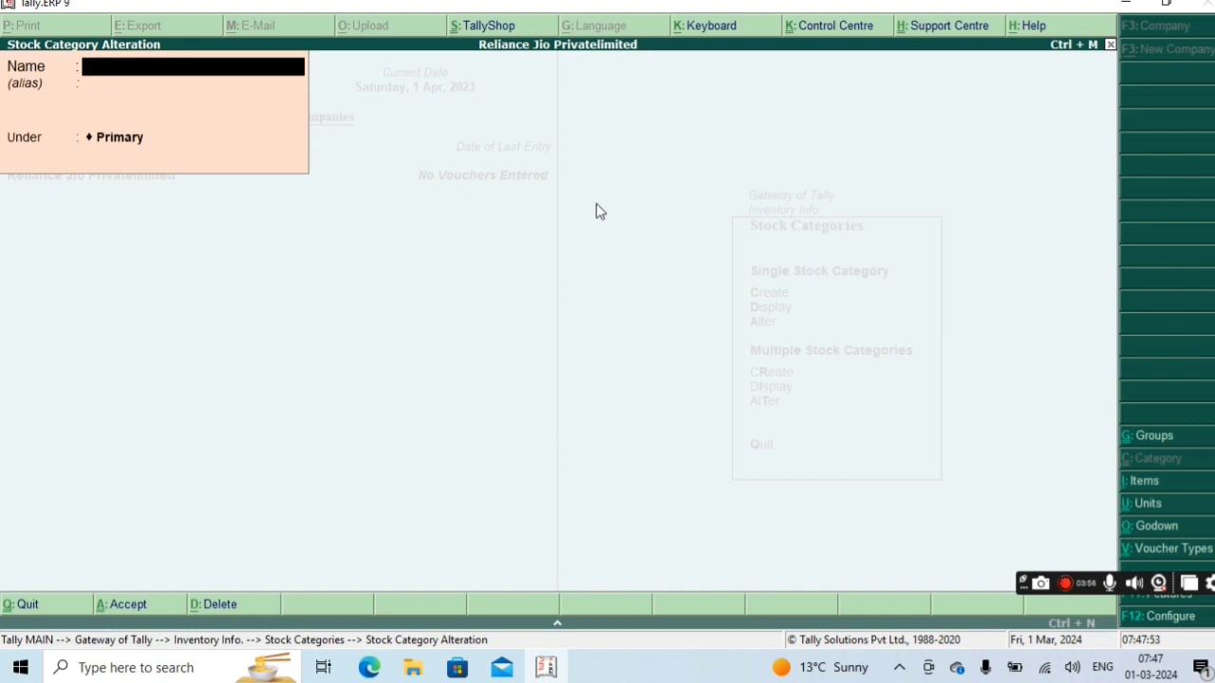
{"action": "type", "text": "Garment"}
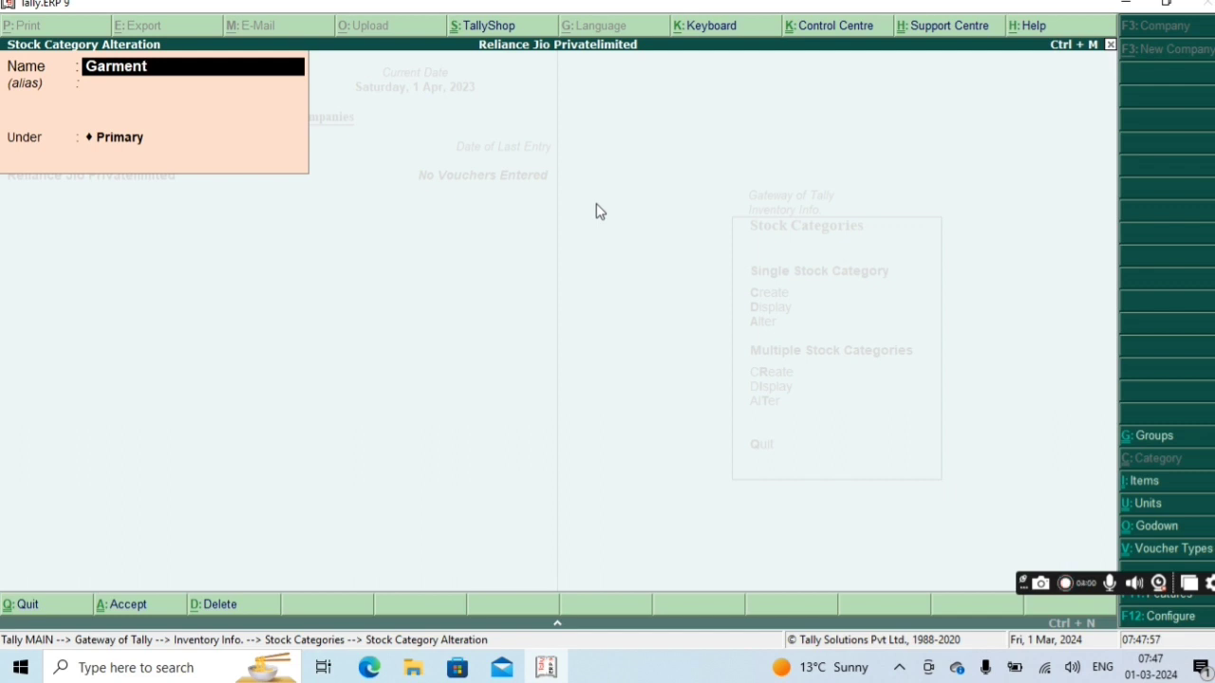
{"action": "type", "text": "s Store"}
{"action": "key", "text": "Return"}
{"action": "key", "text": "Return"}
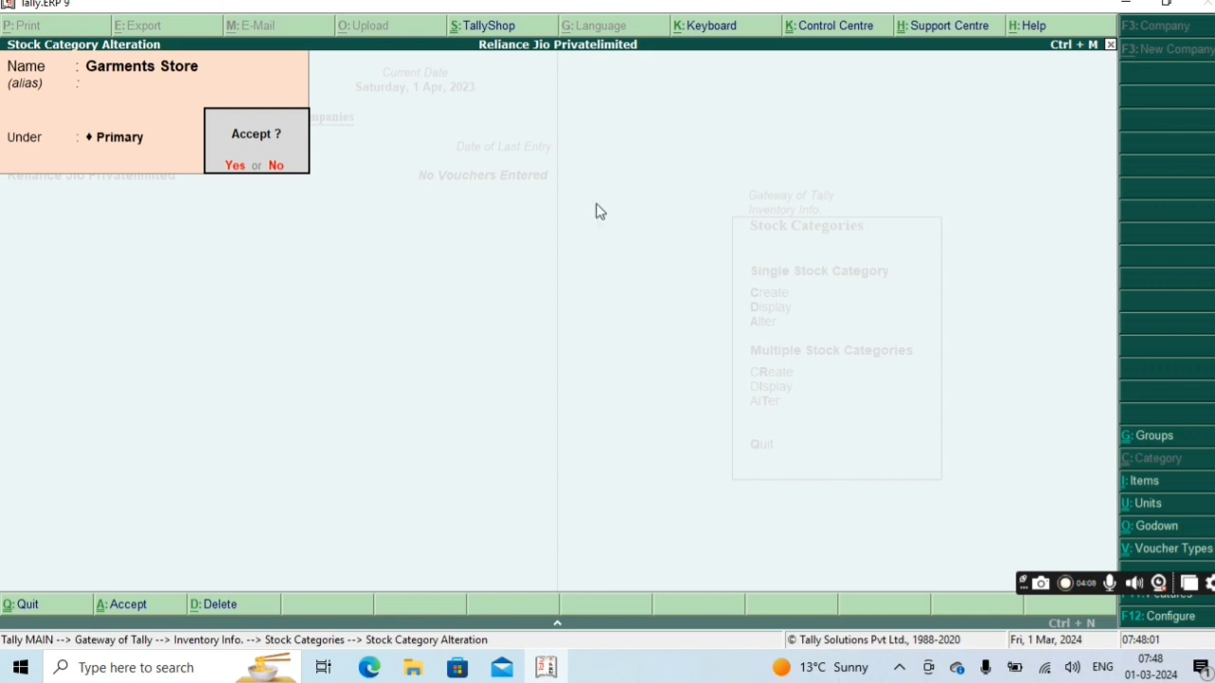
{"action": "key", "text": "Return"}
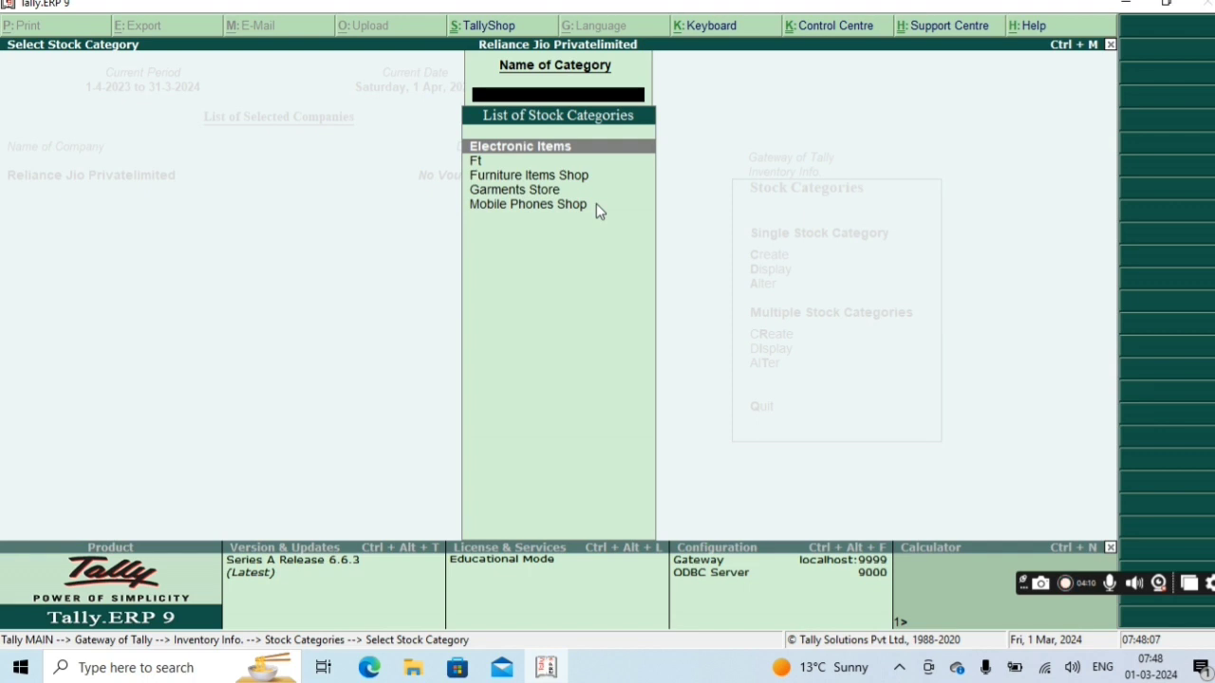
{"action": "key", "text": "Escape"}
{"action": "key", "text": "Escape"}
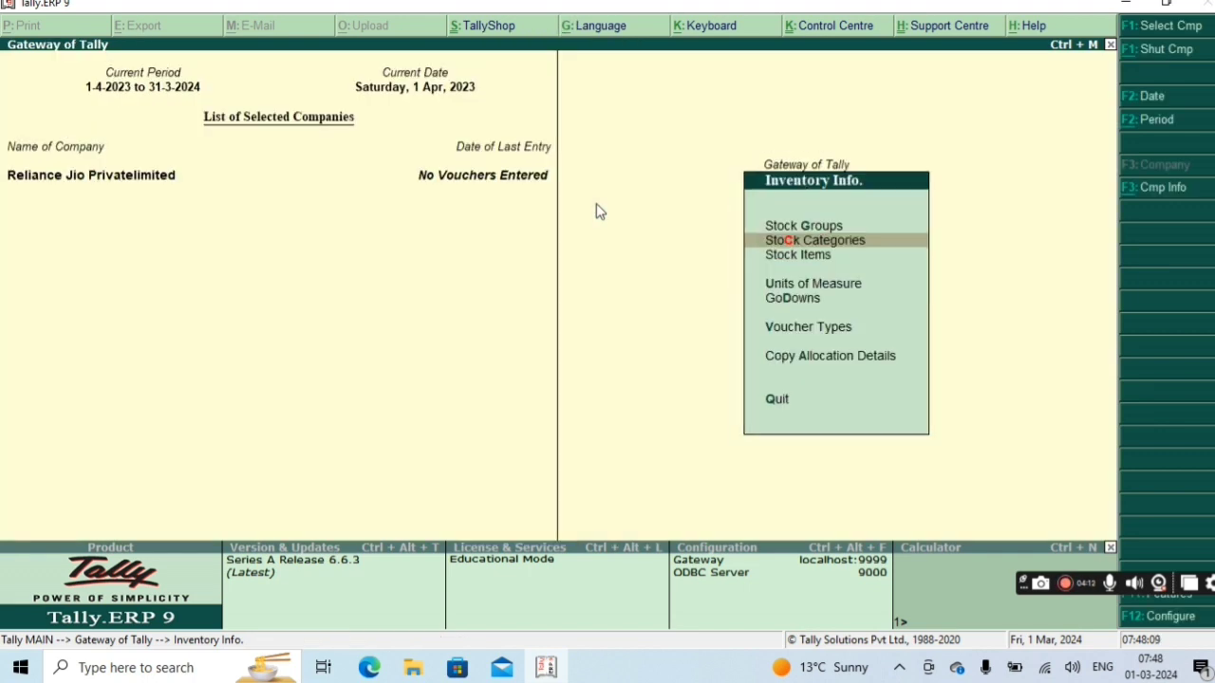
Step: Start creating multiple stock categories with All Items as the Under Category
{"action": "key", "text": "Return"}
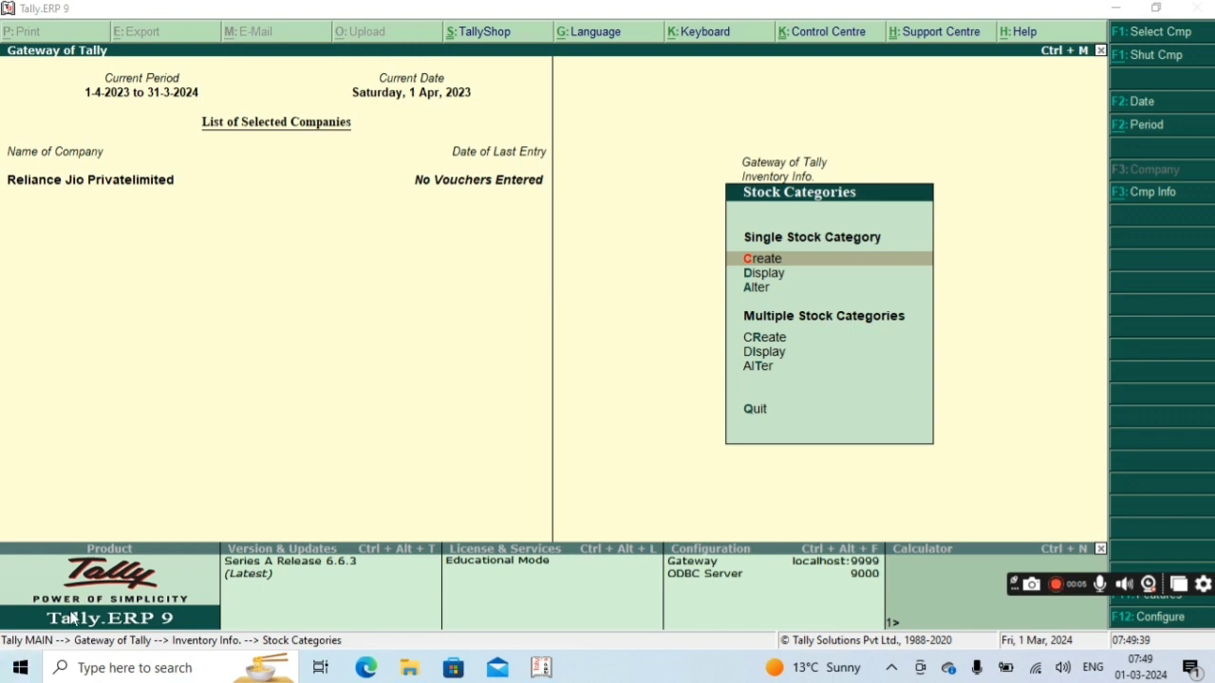
{"action": "key", "text": "Down"}
{"action": "key", "text": "Down"}
{"action": "key", "text": "Down"}
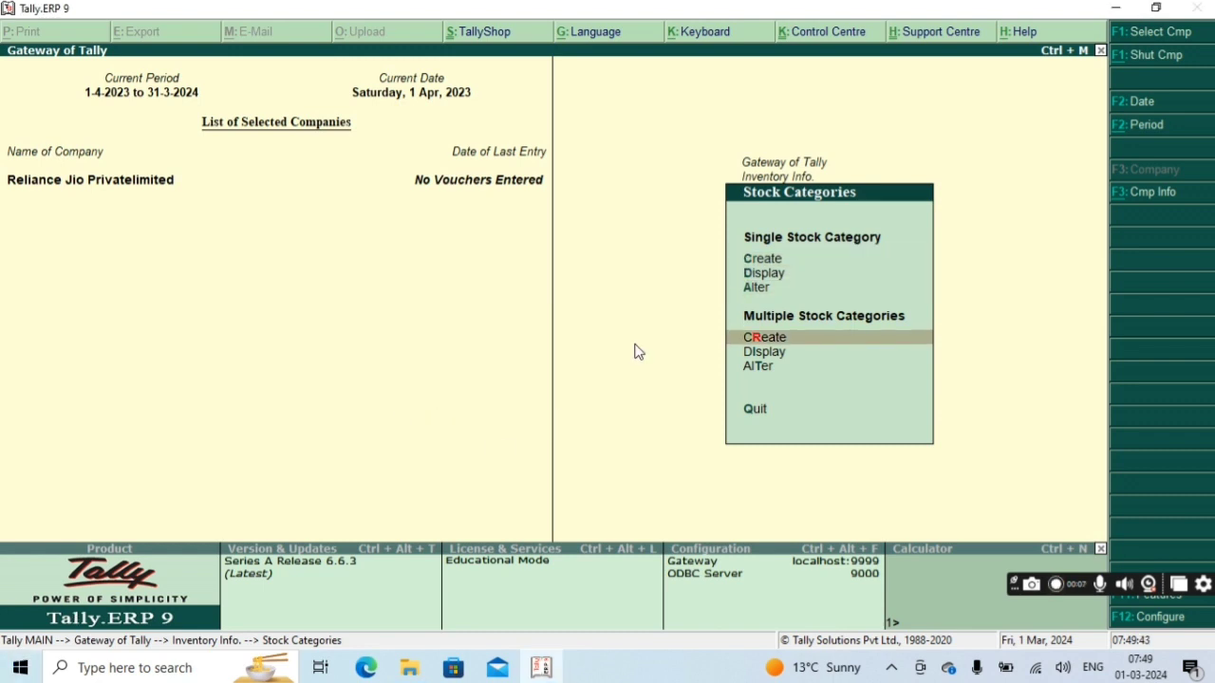
{"action": "key", "text": "Return"}
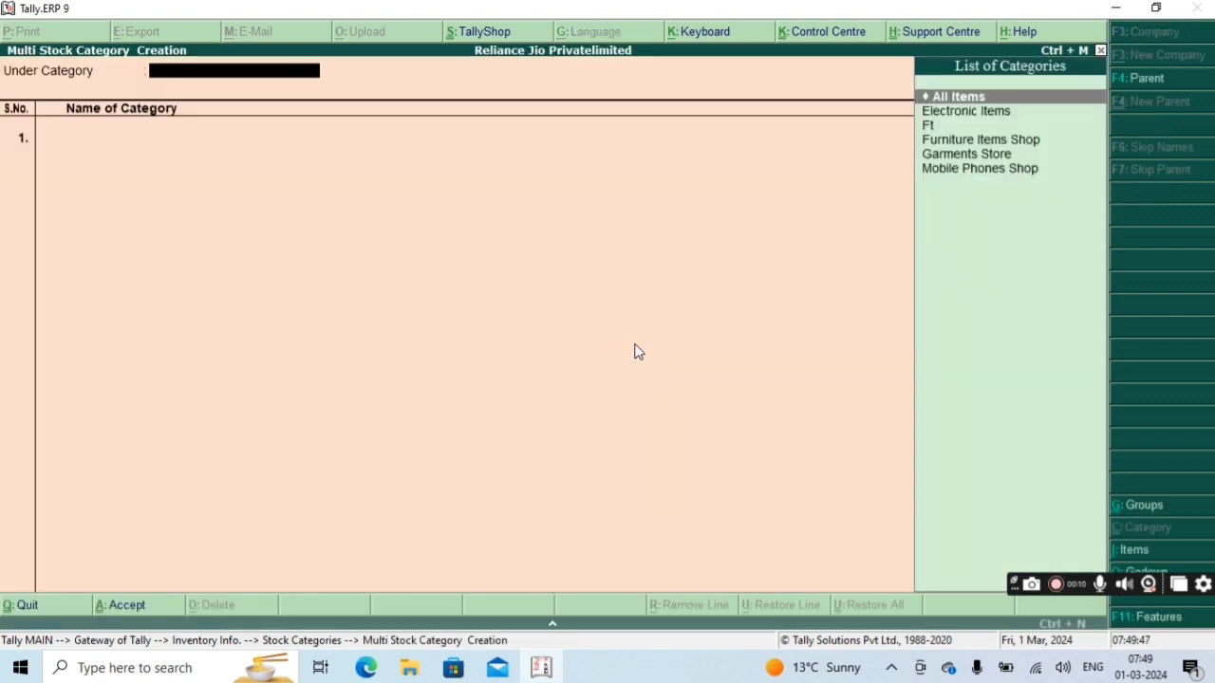
{"action": "key", "text": "Return"}
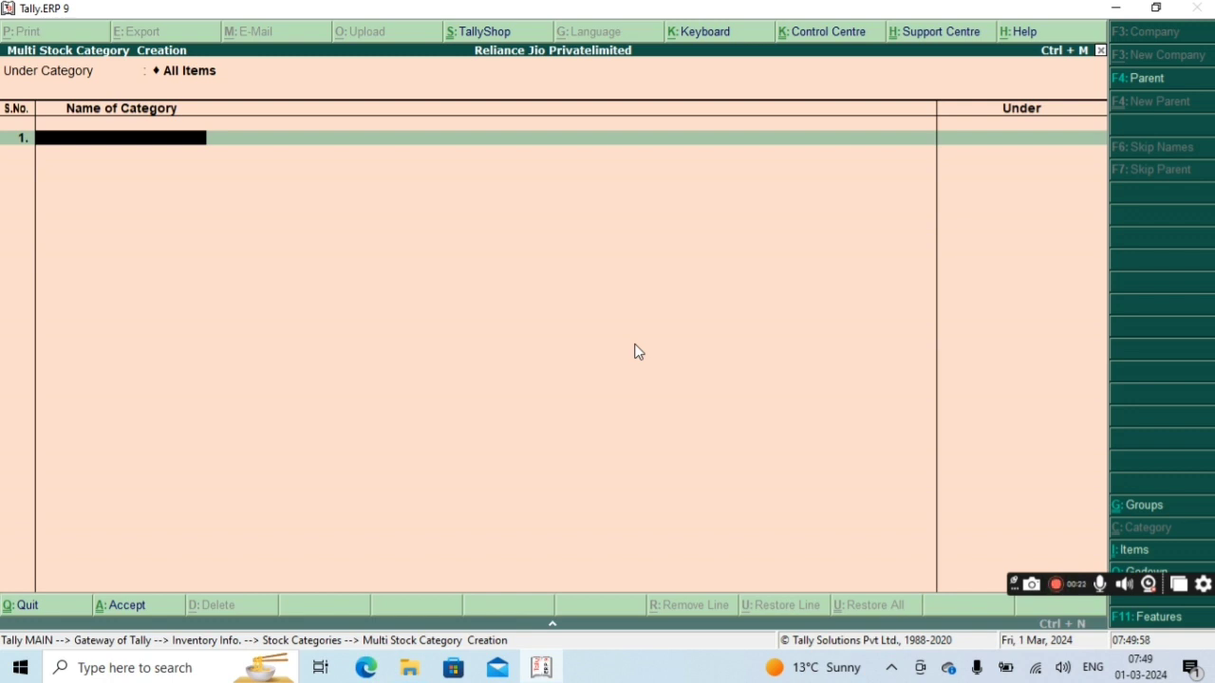
Step: Enter Shoes Store under Primary as the first category in the multiple creation list
{"action": "type", "text": "G"}
{"action": "key", "text": "BackSpace"}
{"action": "type", "text": "Shoes Store"}
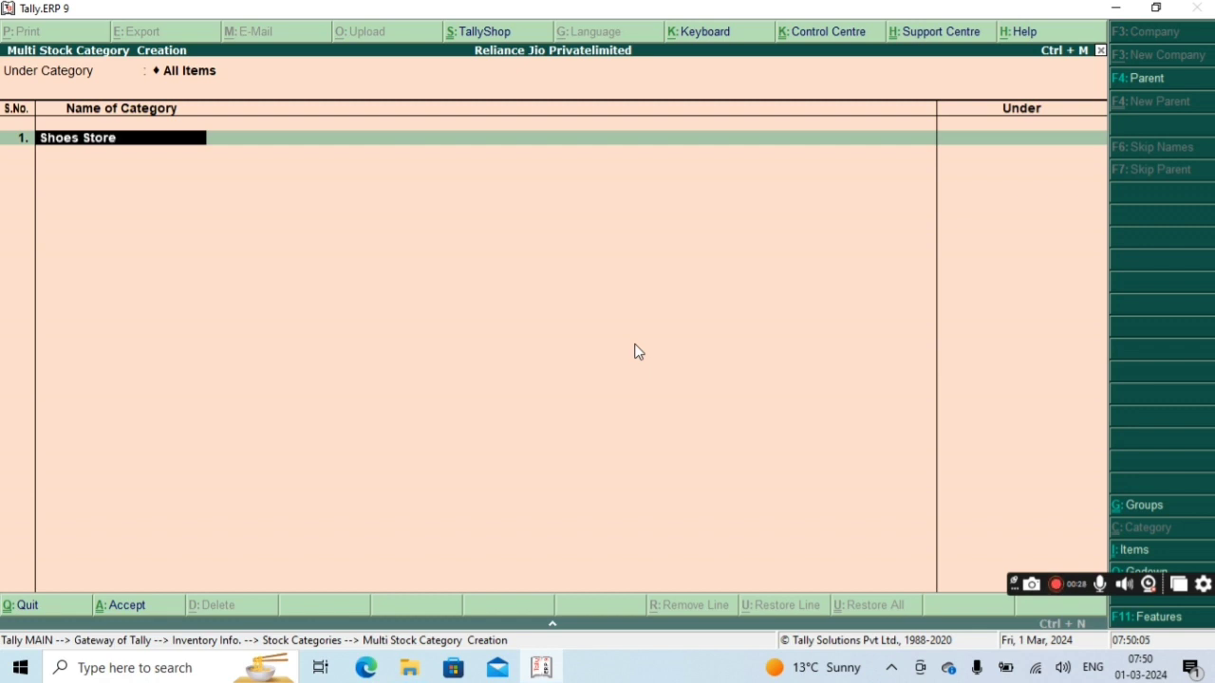
{"action": "key", "text": "Return"}
{"action": "key", "text": "Return"}
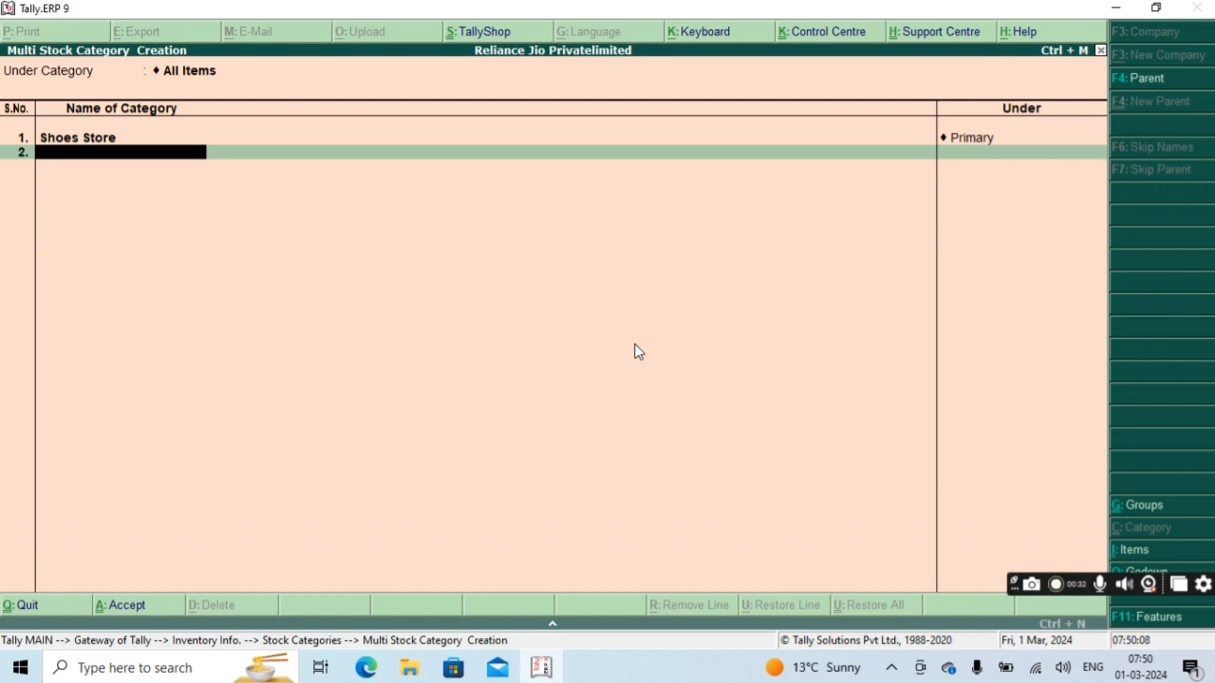
Step: Add Education Centre under Primary as the second category in the list
{"action": "type", "text": "Education Cen"}
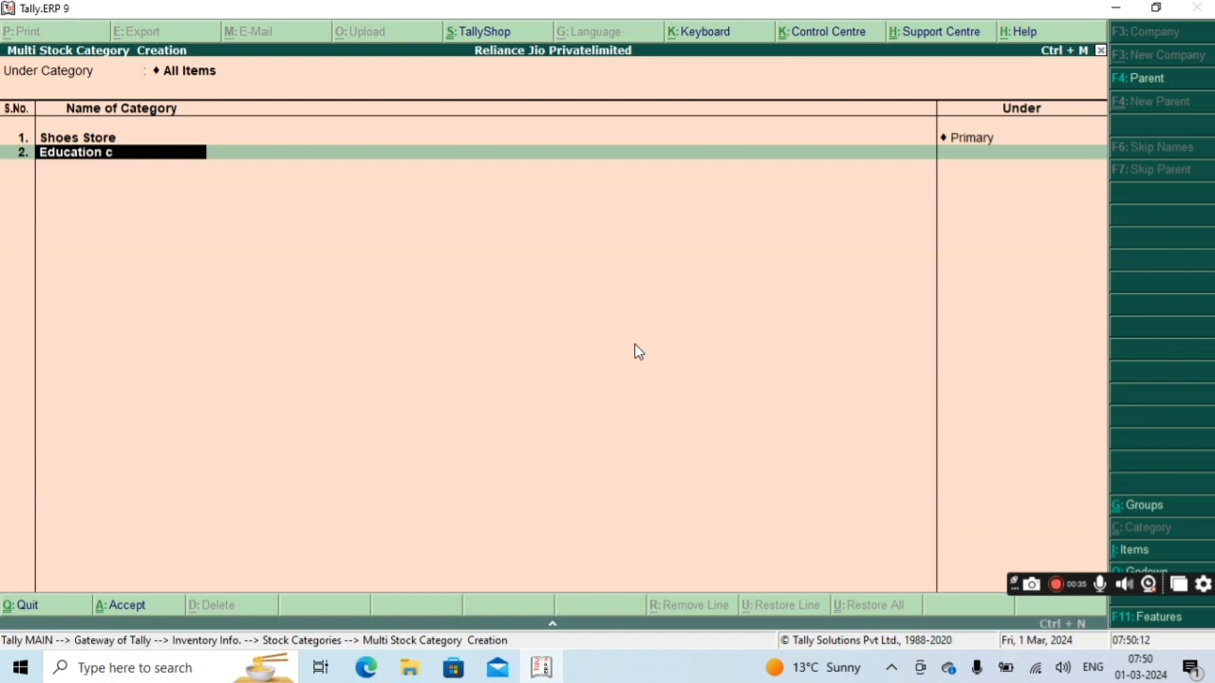
{"action": "type", "text": "tre"}
{"action": "key", "text": "Return"}
{"action": "key", "text": "Return"}
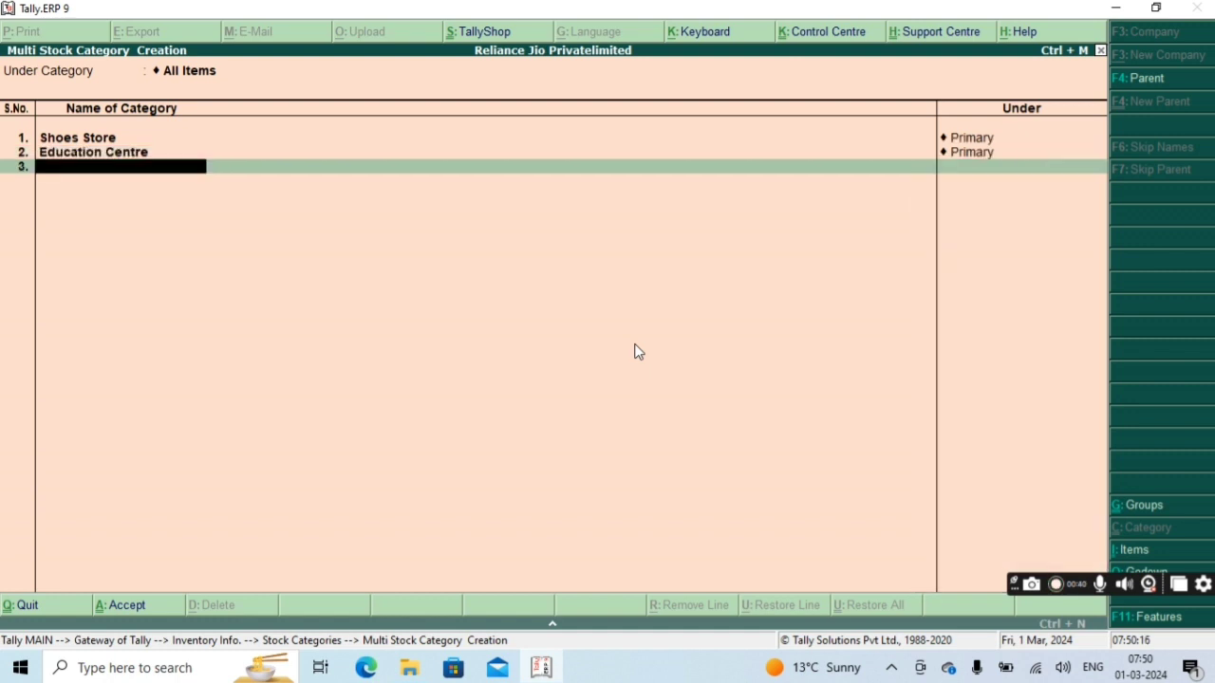
Step: Add Repairing Store under Primary as the third category in the list
{"action": "type", "text": "Repairing St"}
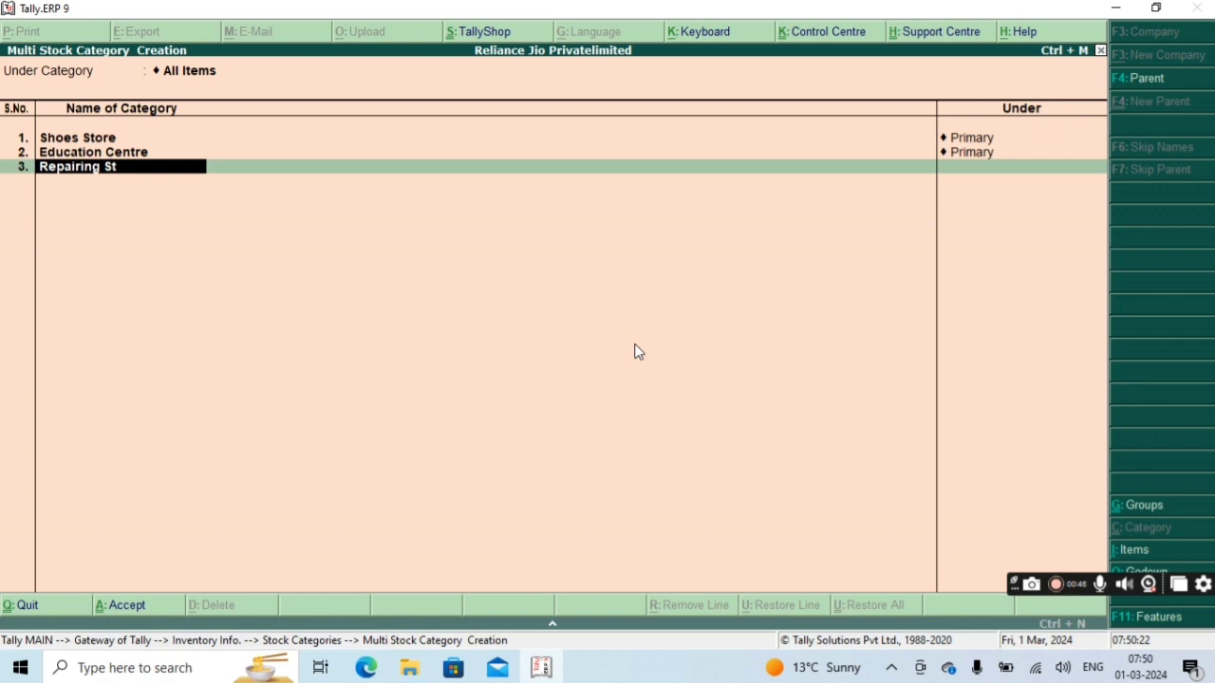
{"action": "type", "text": "ore"}
{"action": "key", "text": "Return"}
{"action": "key", "text": "Return"}
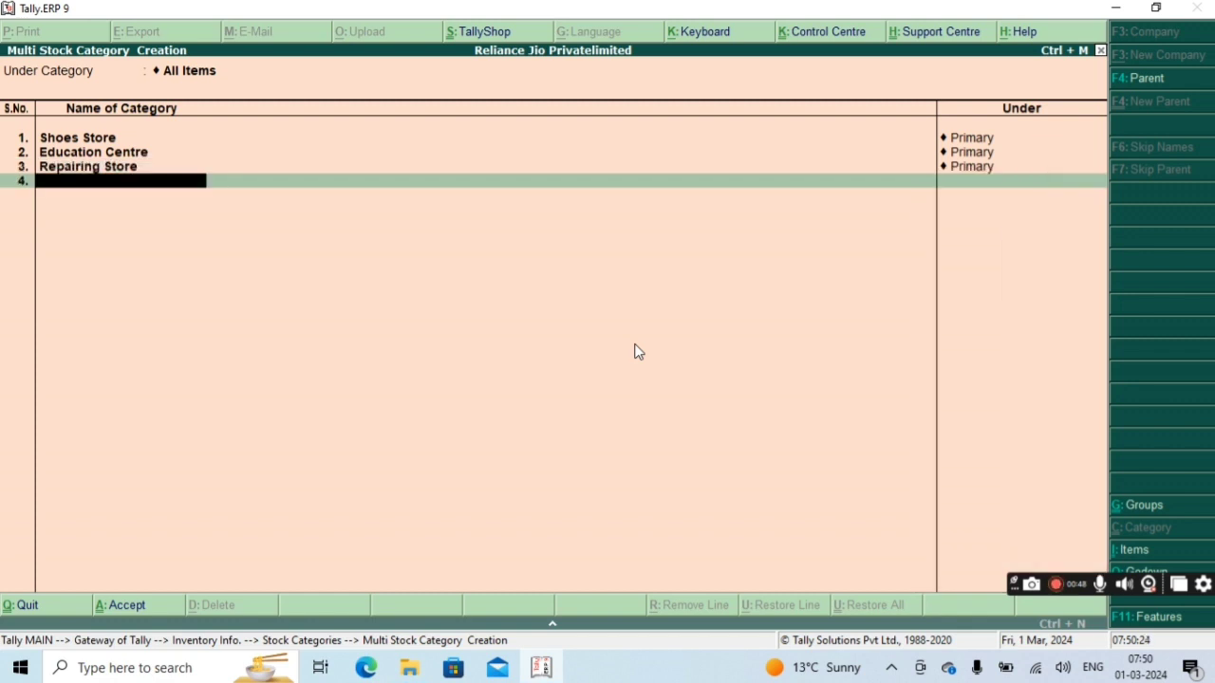
Step: Add Cosmetics Store under Primary as the fourth category and save the multiple category creation
{"action": "type", "text": "Cosmetics"}
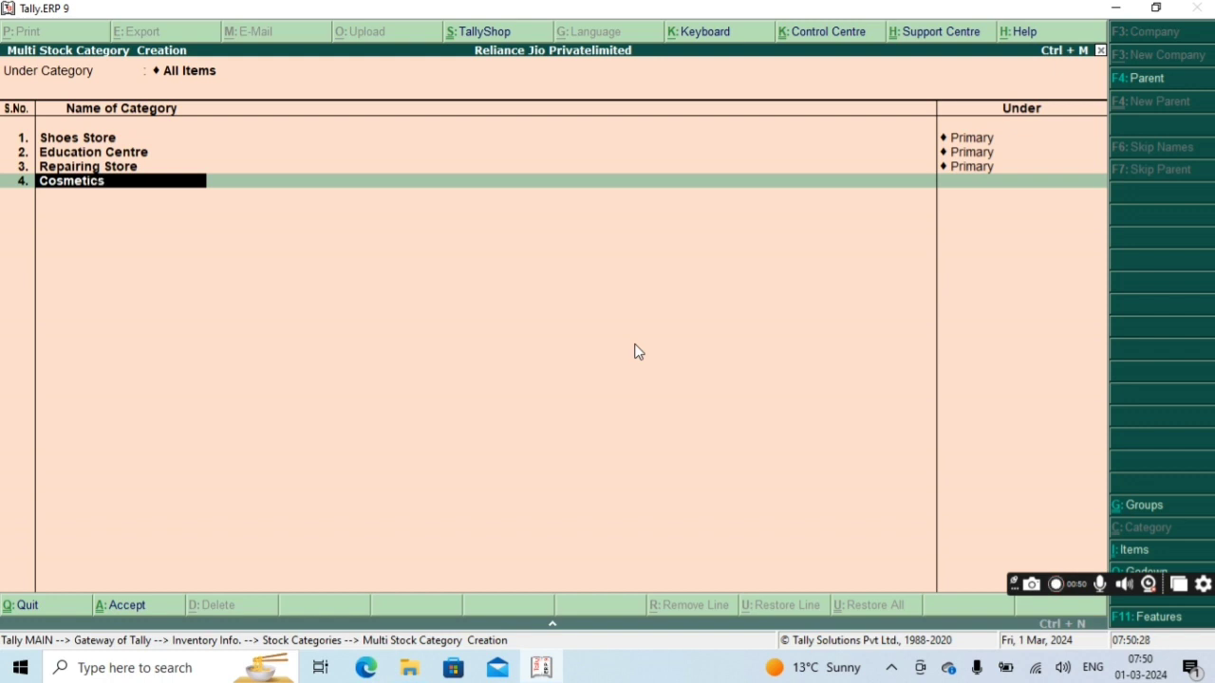
{"action": "type", "text": " Store"}
{"action": "key", "text": "Return"}
{"action": "key", "text": "Return"}
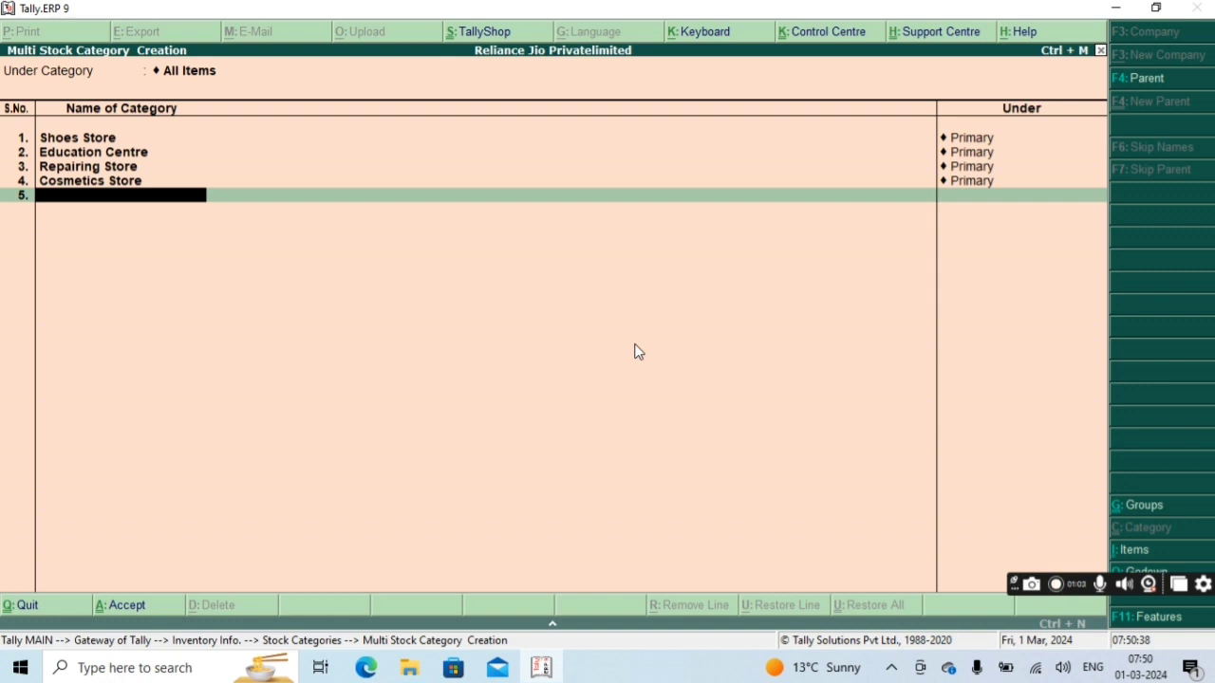
{"action": "key", "text": "Return"}
{"action": "key", "text": "Return"}
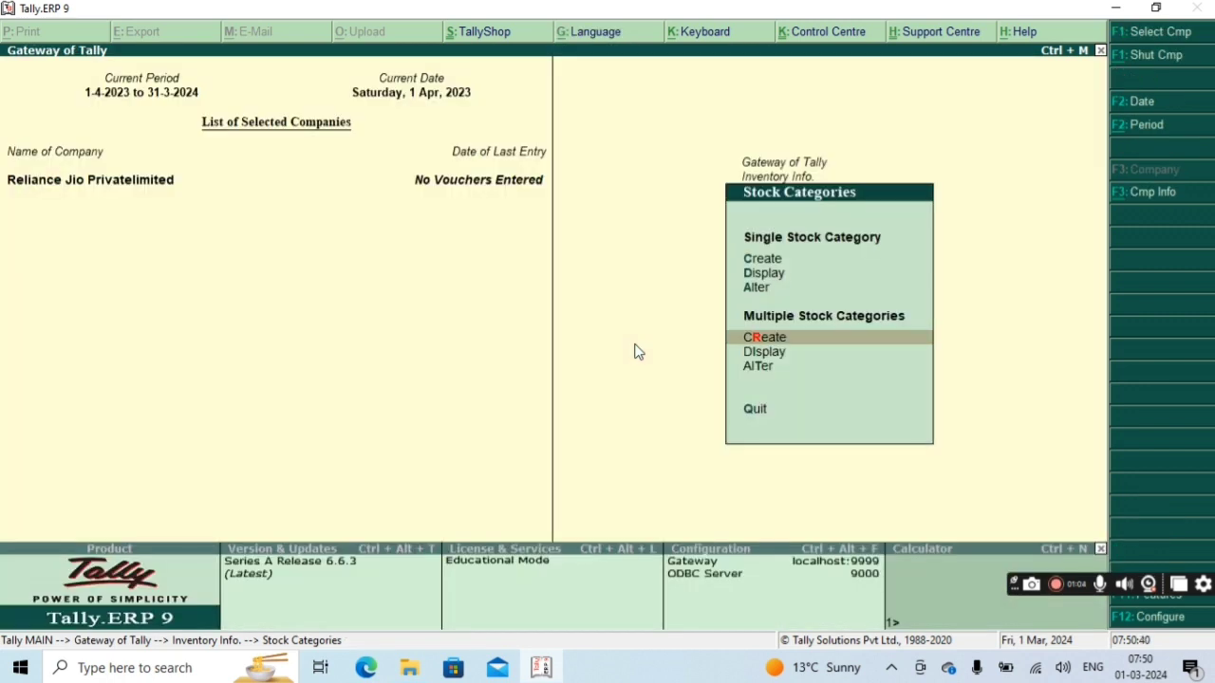
Step: Open the multiple stock category display and look through its list of stock categories
{"action": "key", "text": "Down"}
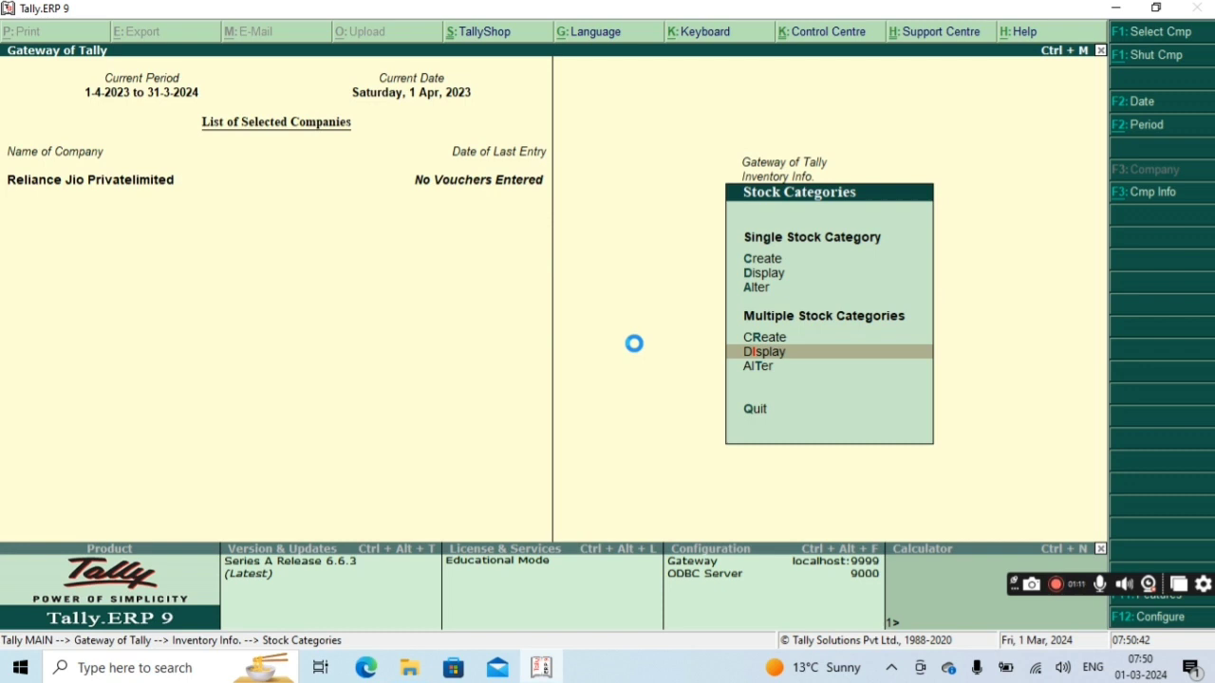
{"action": "key", "text": "Return"}
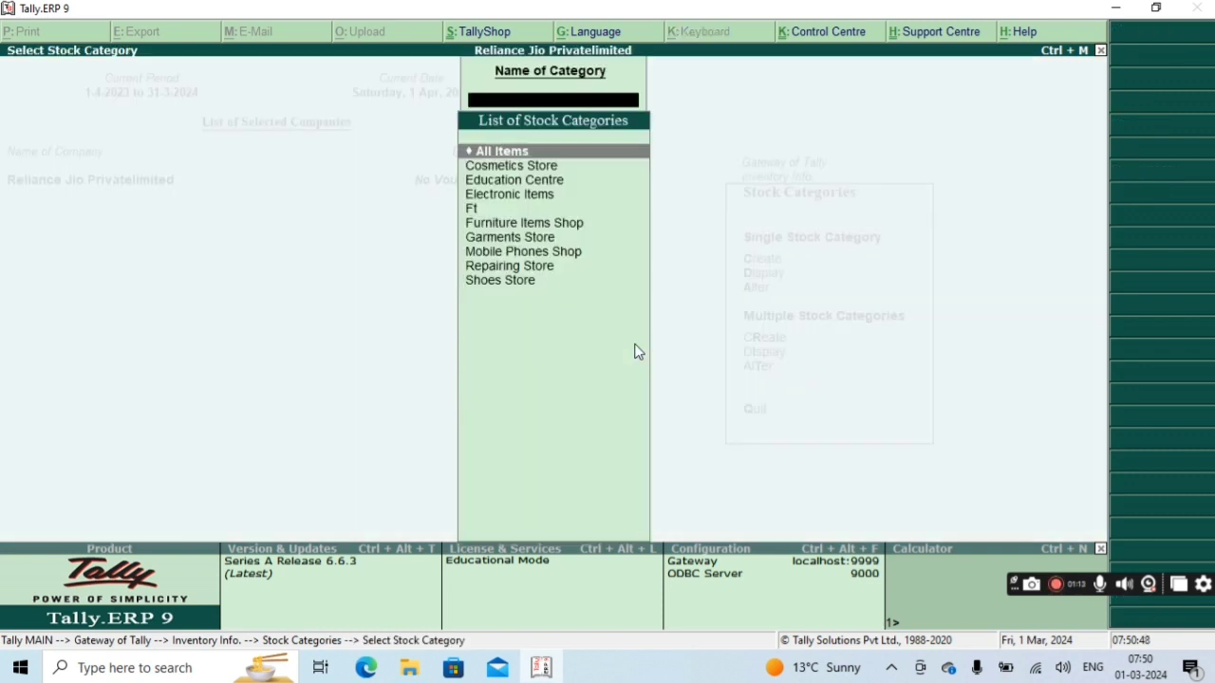
{"action": "key", "text": "Down"}
{"action": "key", "text": "Down"}
{"action": "key", "text": "Down"}
{"action": "key", "text": "Down"}
{"action": "key", "text": "Down"}
{"action": "key", "text": "Down"}
{"action": "key", "text": "Down"}
{"action": "key", "text": "Down"}
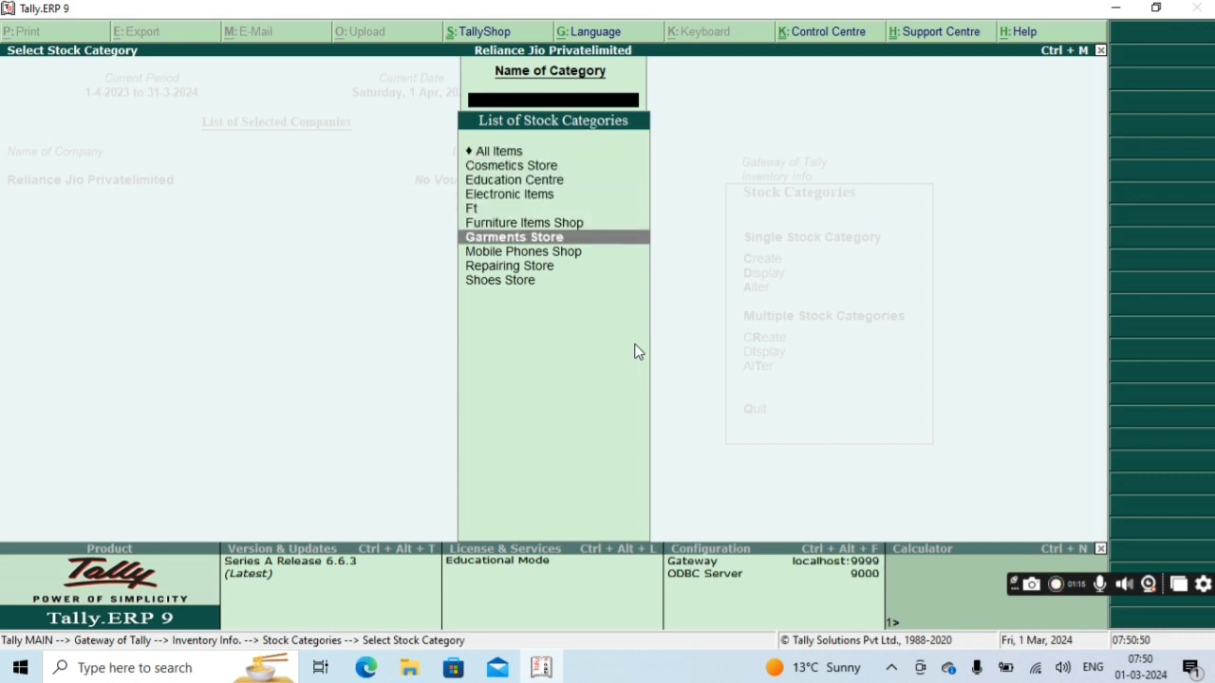
{"action": "key", "text": "Down"}
{"action": "key", "text": "Up"}
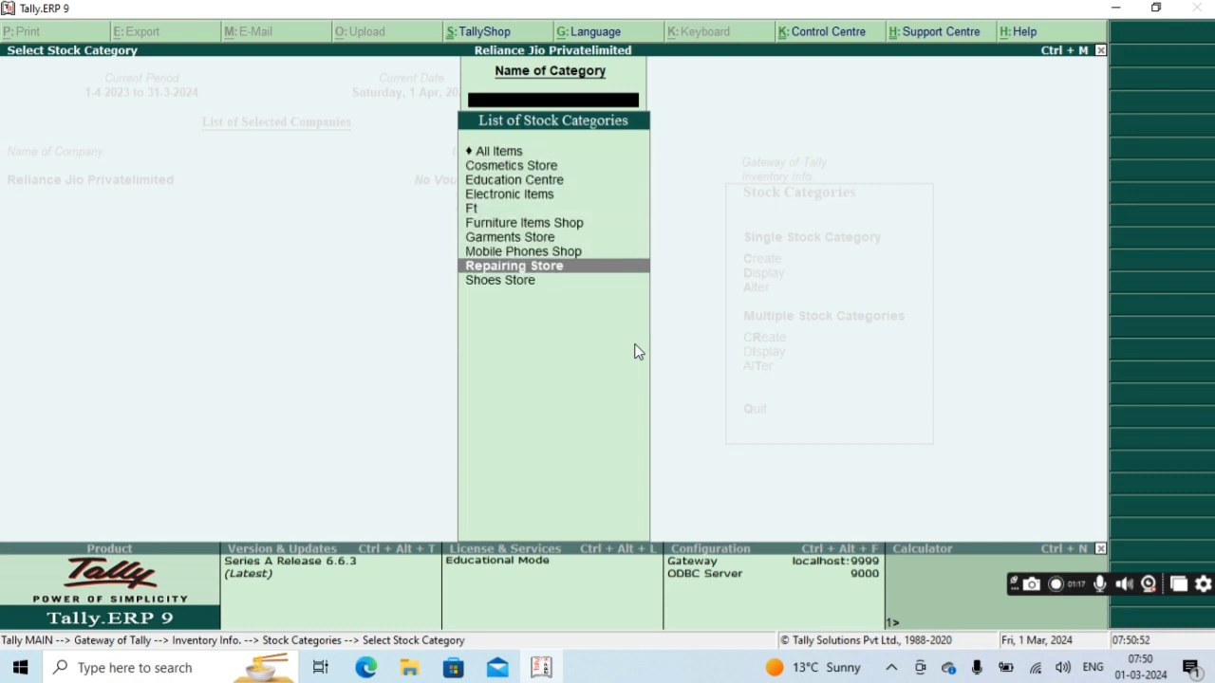
Step: Look through the selection list for a single stock category and close it
{"action": "key", "text": "Home"}
{"action": "key", "text": "Down"}
{"action": "key", "text": "Down"}
{"action": "key", "text": "Down"}
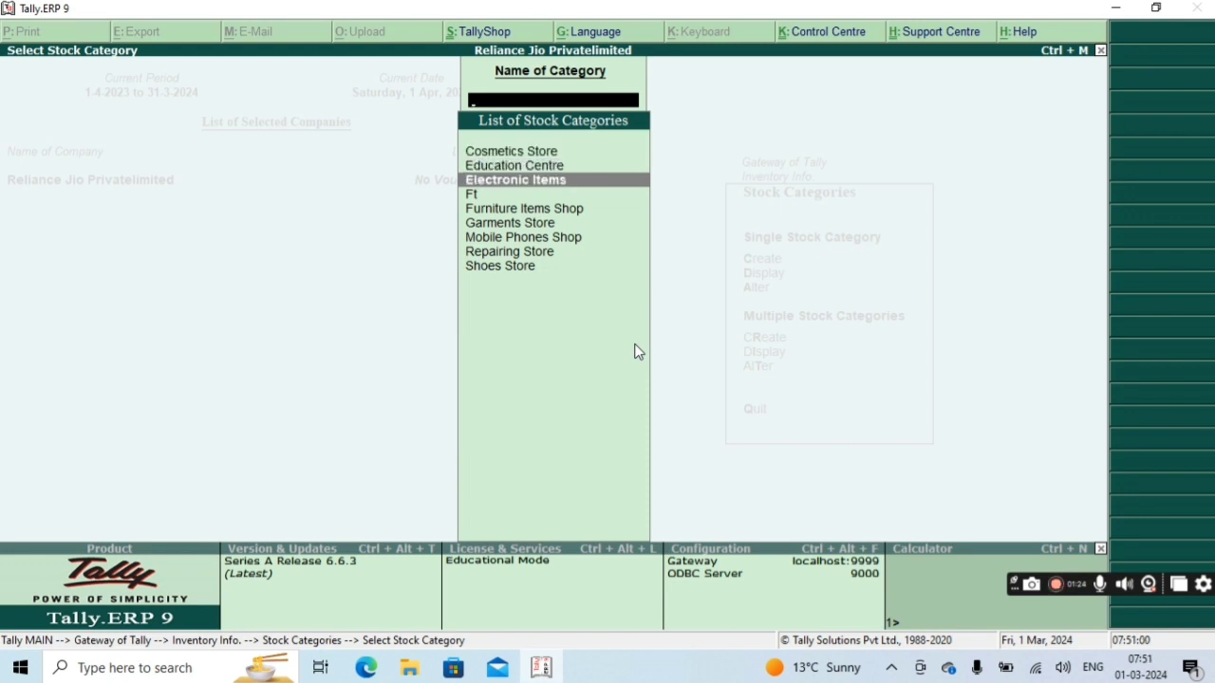
{"action": "key", "text": "Escape"}
Step: Open Cosmetics Store in the multiple stock category alteration, and return to the Stock Categories options without changing anything
{"action": "key", "text": "Down"}
{"action": "key", "text": "Down"}
{"action": "key", "text": "Down"}
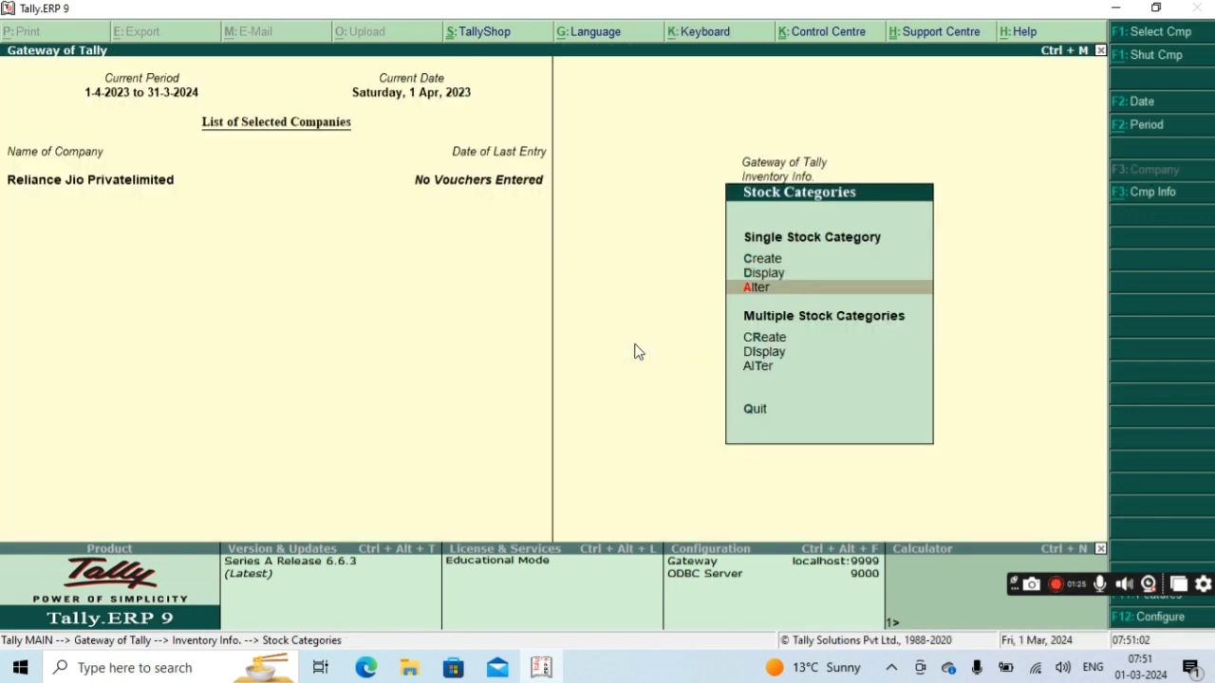
{"action": "key", "text": "Down"}
{"action": "key", "text": "Return"}
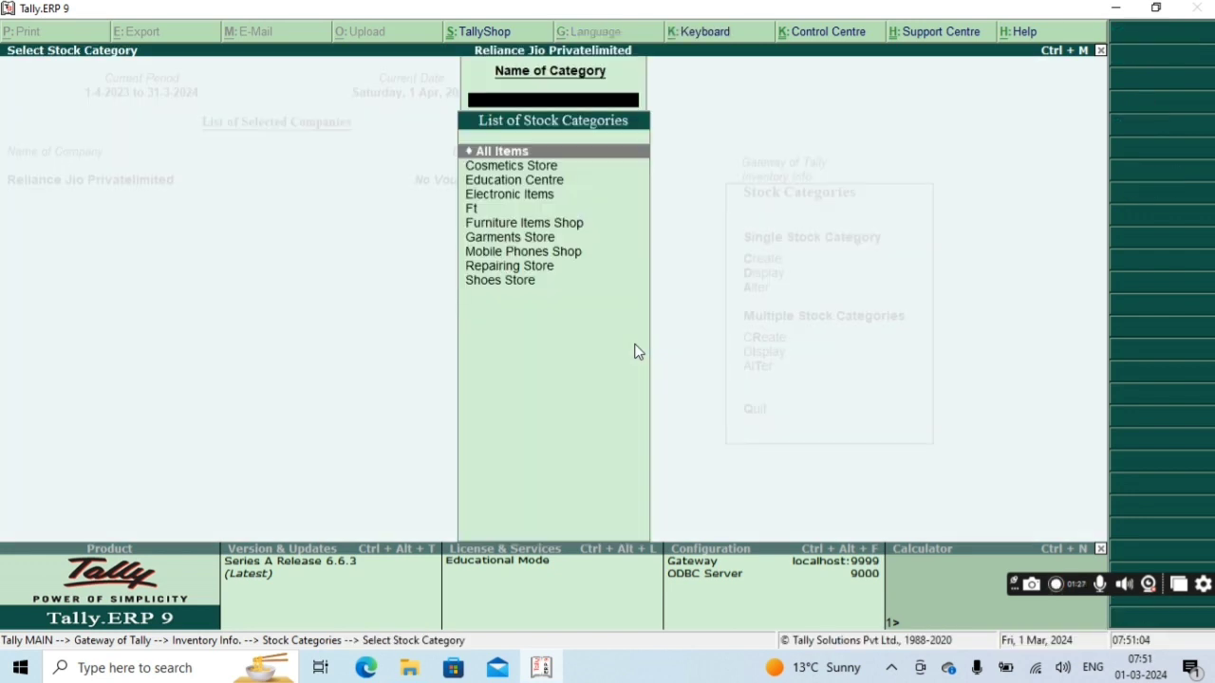
{"action": "key", "text": "Down"}
{"action": "key", "text": "Return"}
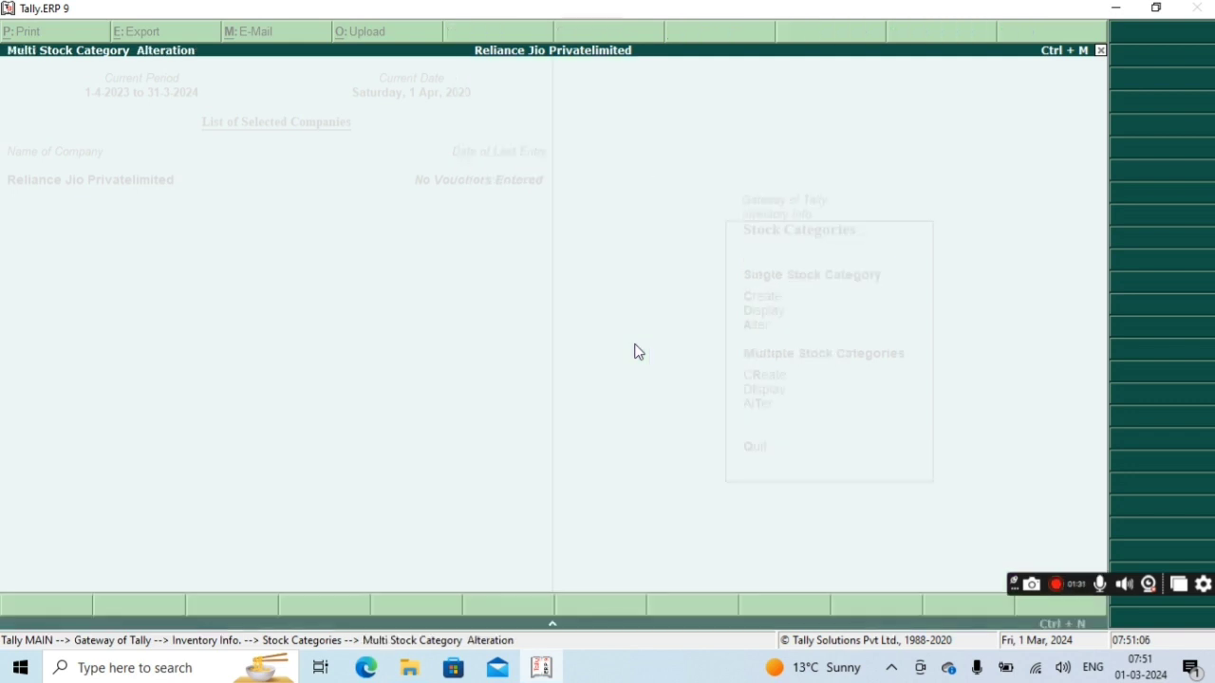
{"action": "key", "text": "BackSpace"}
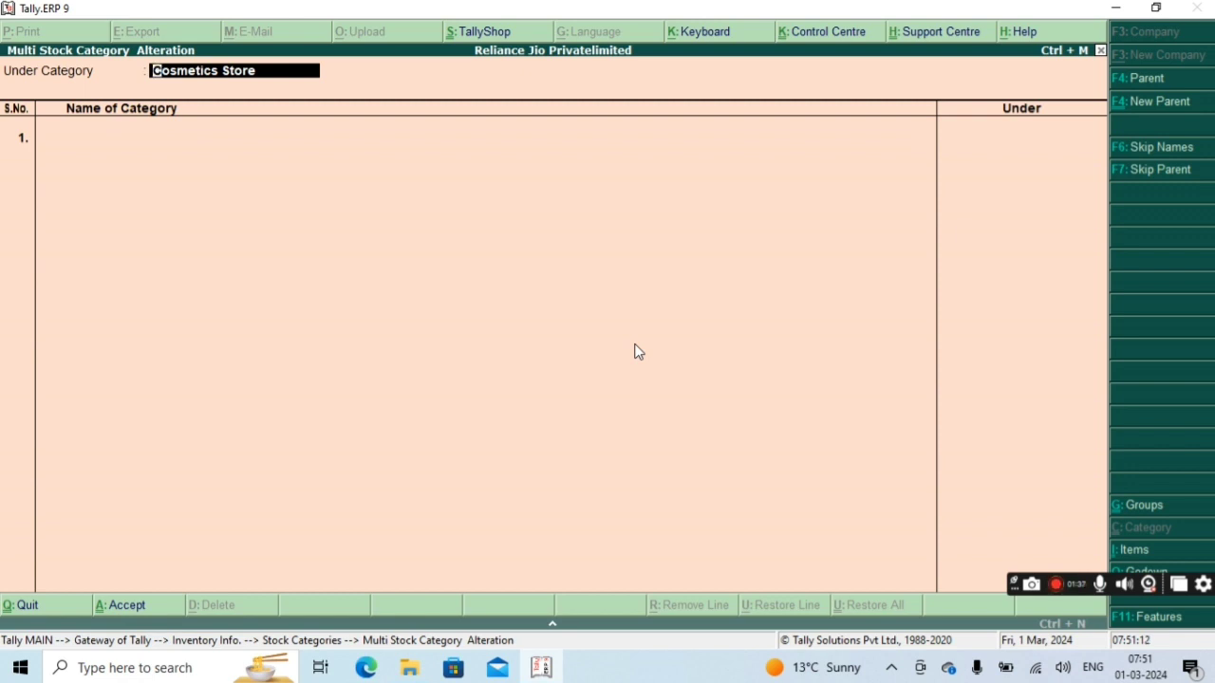
{"action": "key", "text": "BackSpace"}
{"action": "key", "text": "Escape"}
{"action": "key", "text": "y"}
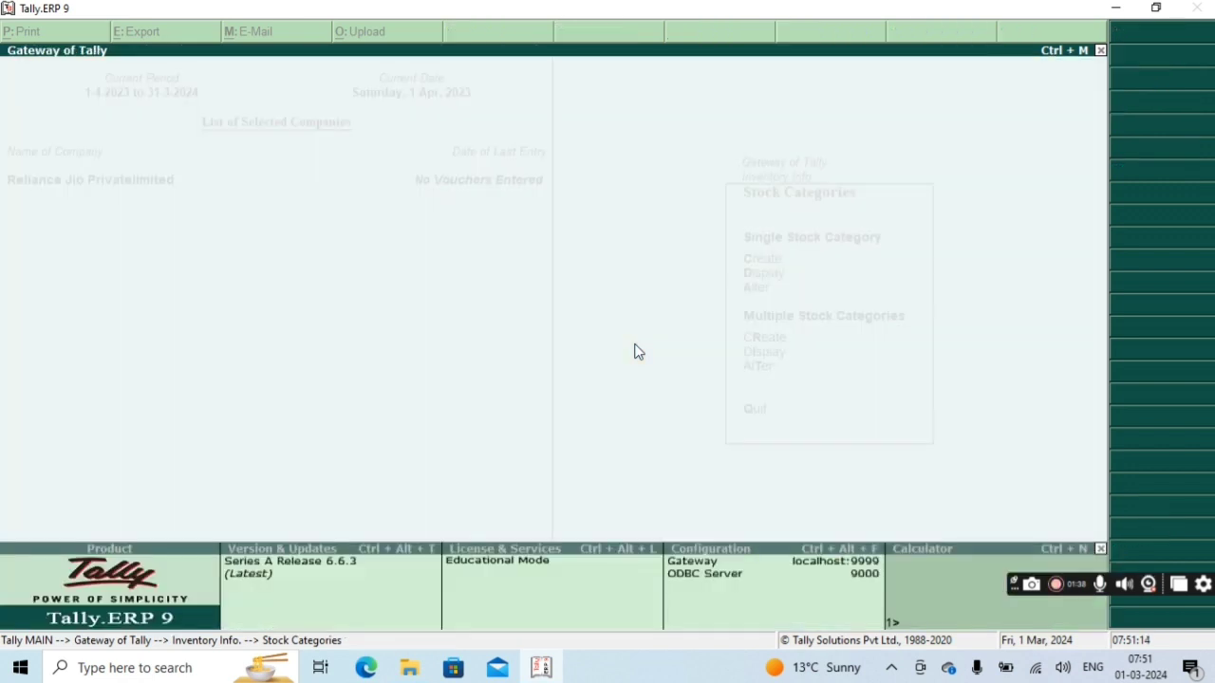
{"action": "key", "text": "BackSpace"}
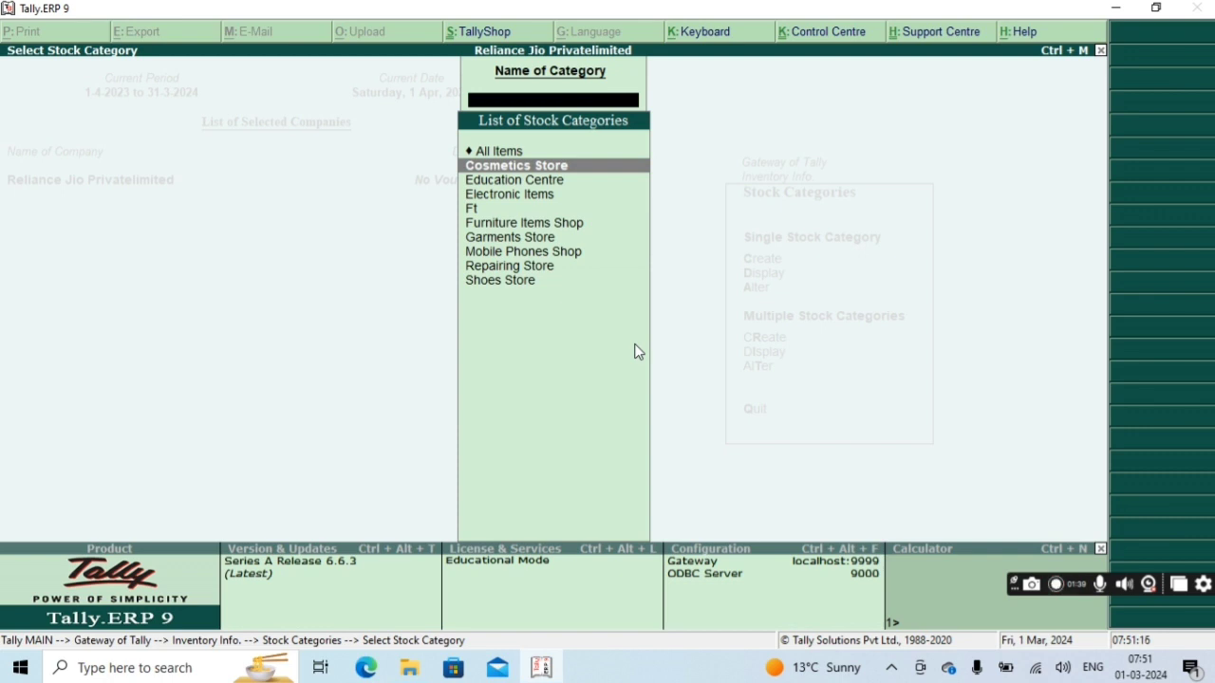
{"action": "key", "text": "Escape"}
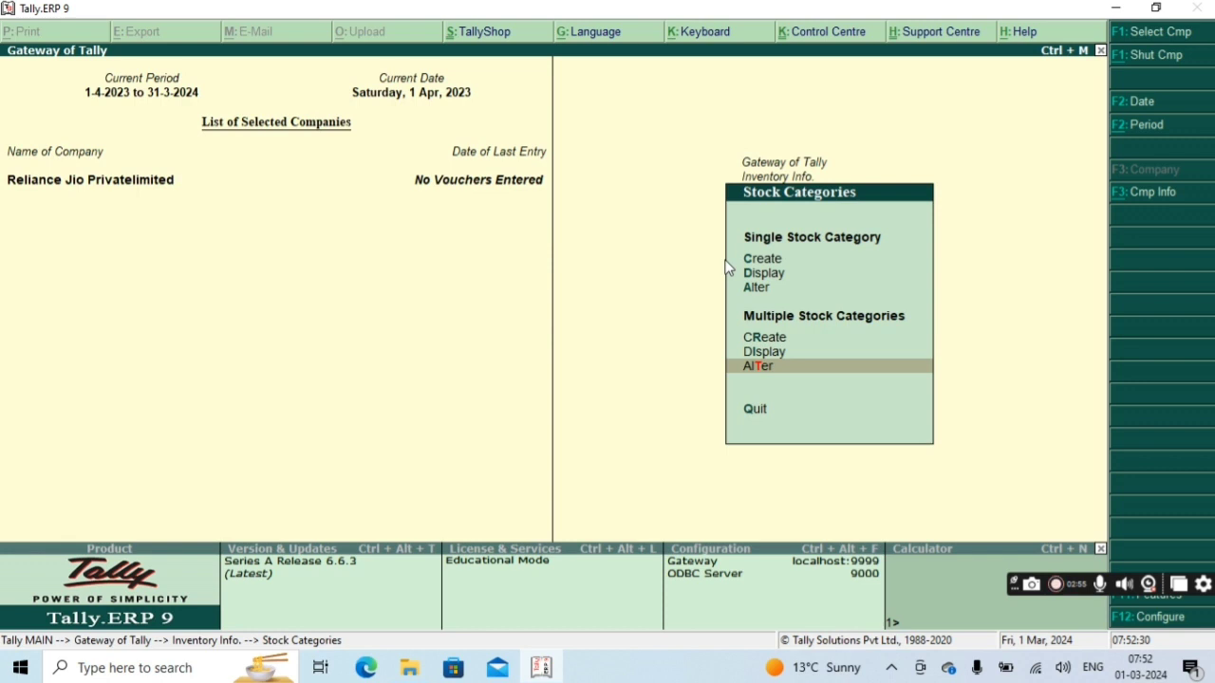
{"action": "key", "text": "Down"}
{"action": "key", "text": "Up"}
{"action": "key", "text": "Up"}
{"action": "key", "text": "Up"}
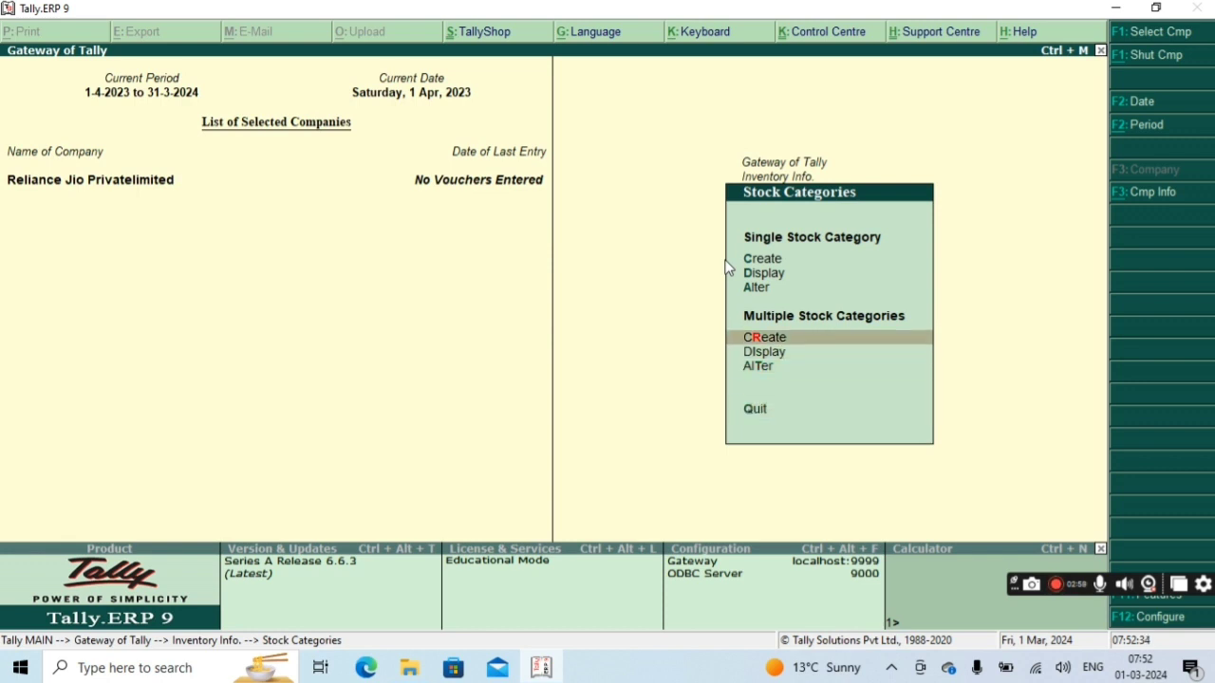
{"action": "key", "text": "Down"}
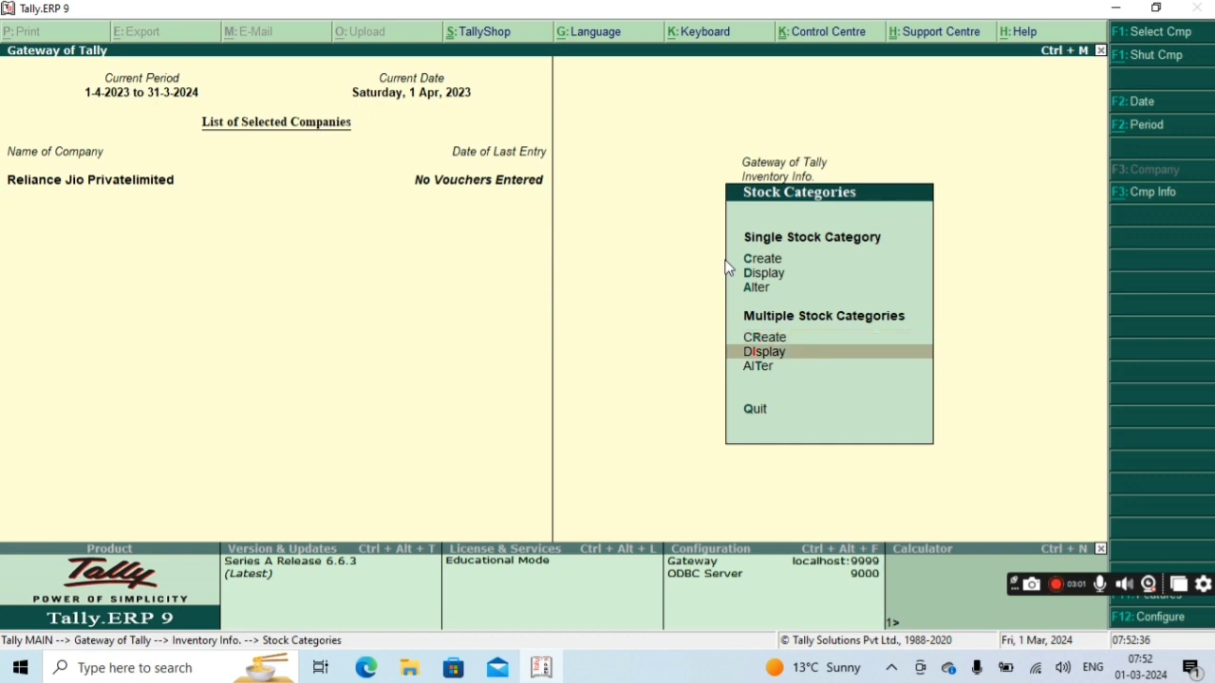
{"action": "key", "text": "Down"}
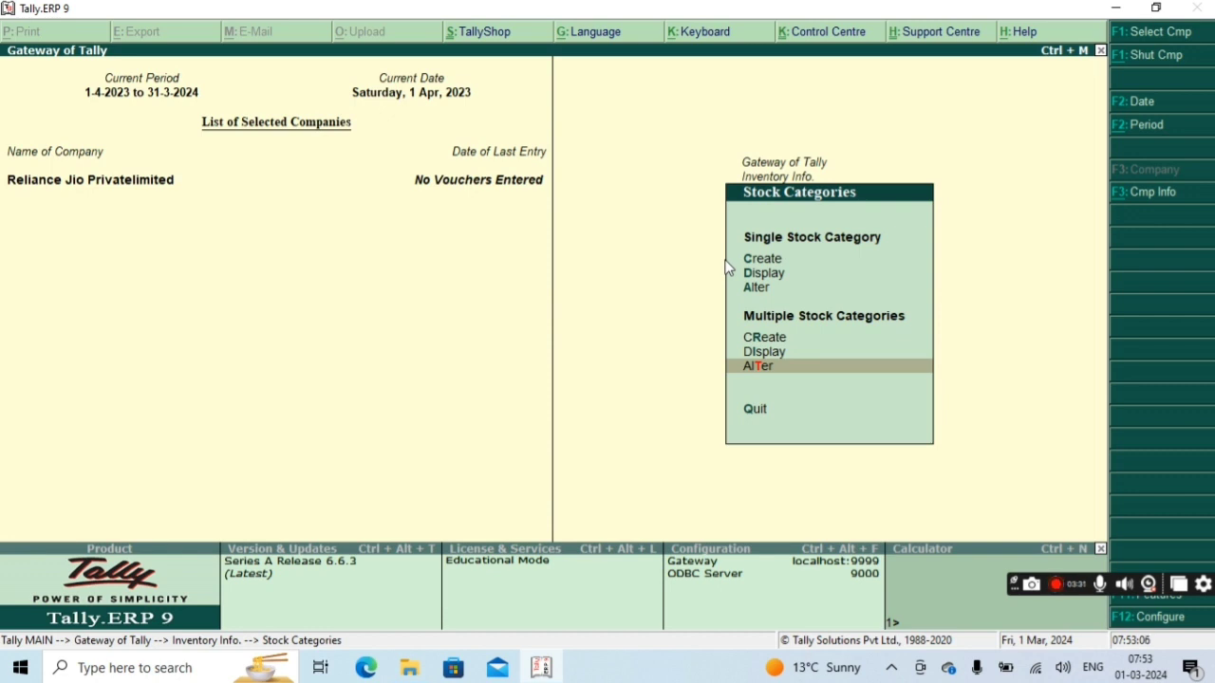
Step: Return to the Gateway of Tally and reopen Inventory Info
{"action": "key", "text": "Escape"}
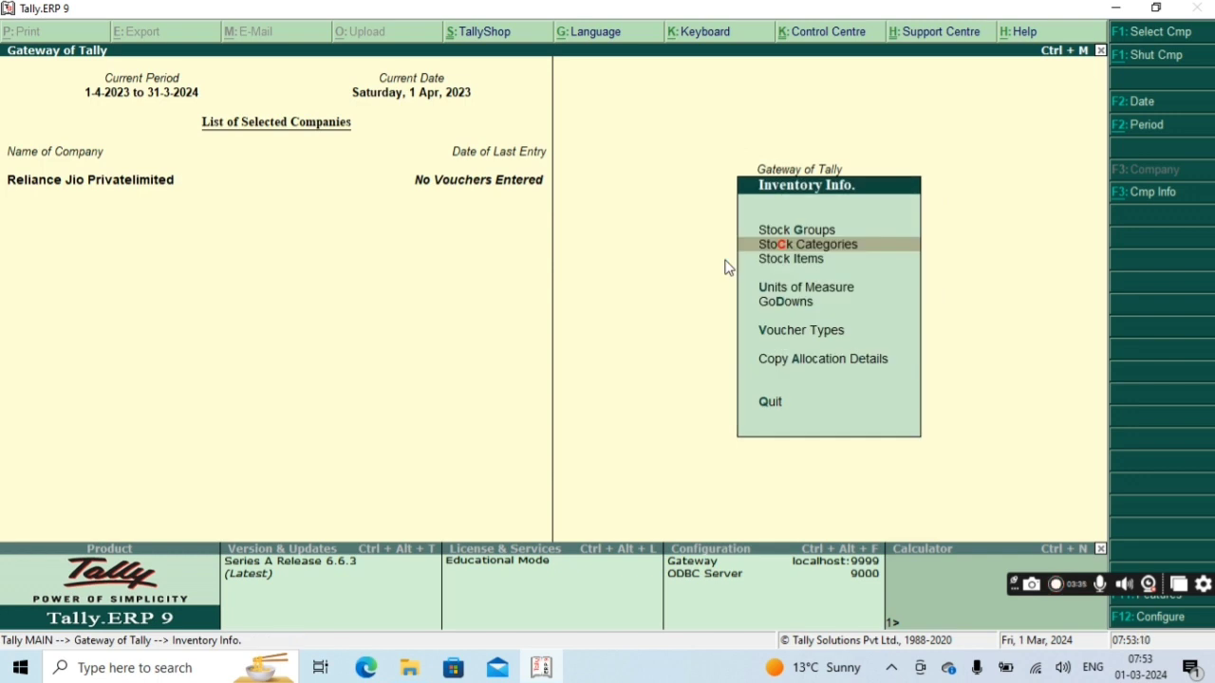
{"action": "key", "text": "Escape"}
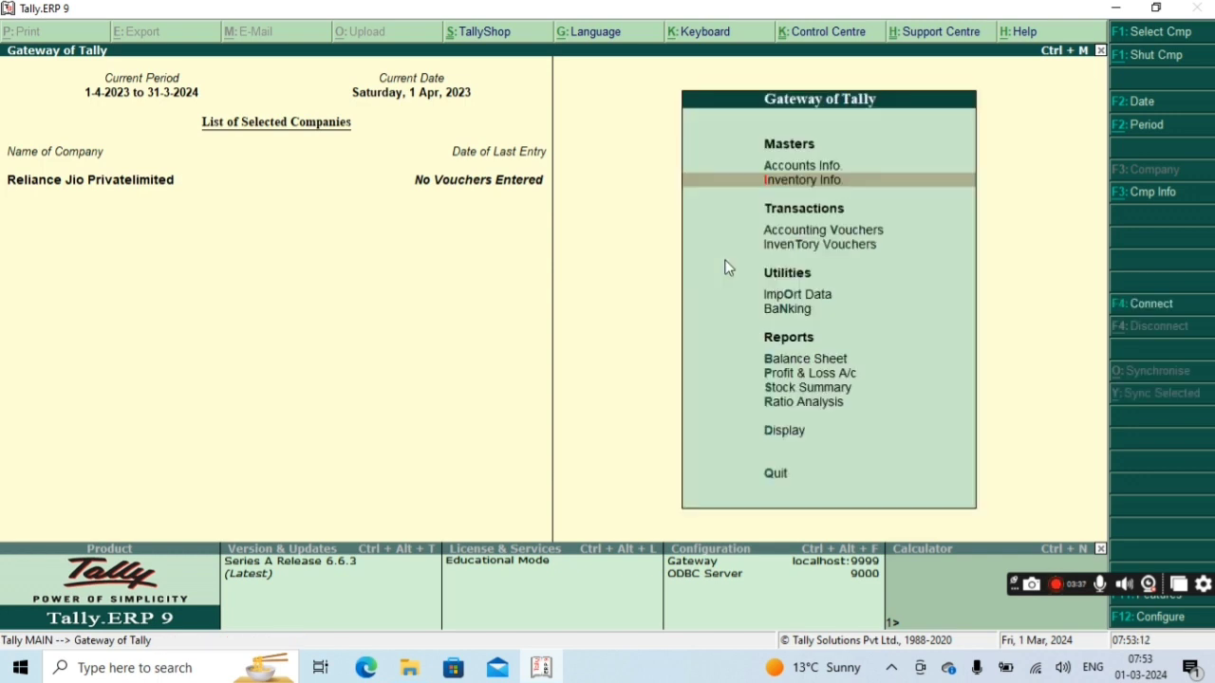
{"action": "key", "text": "Return"}
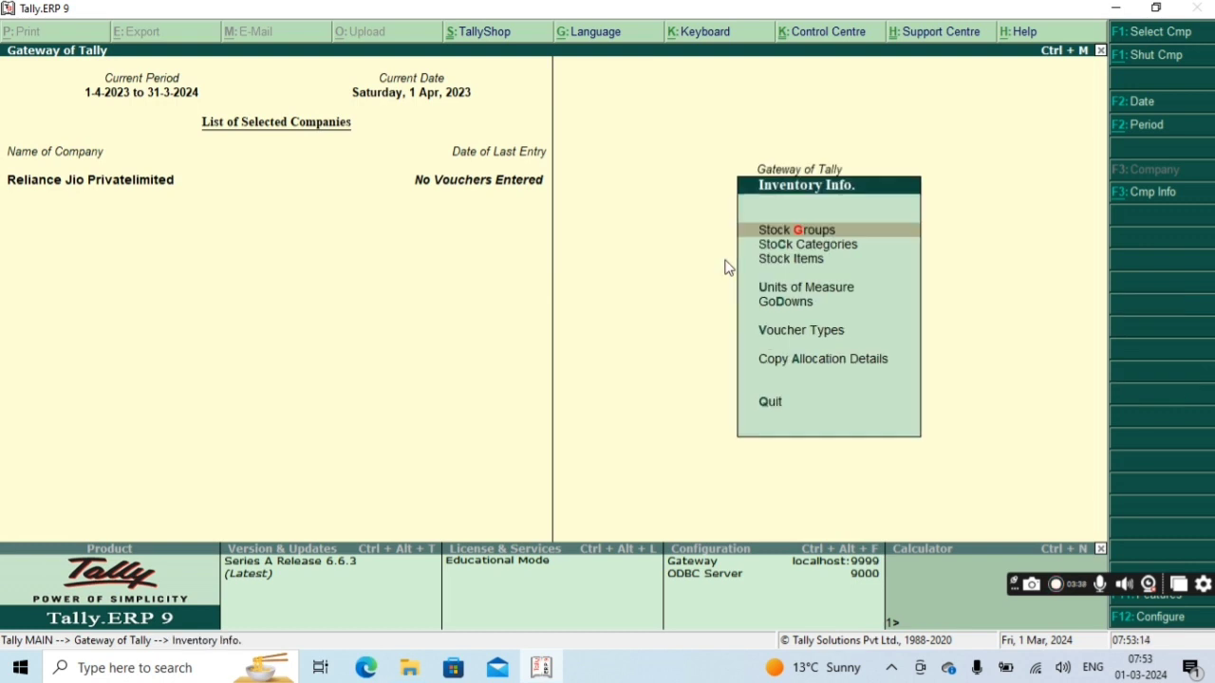